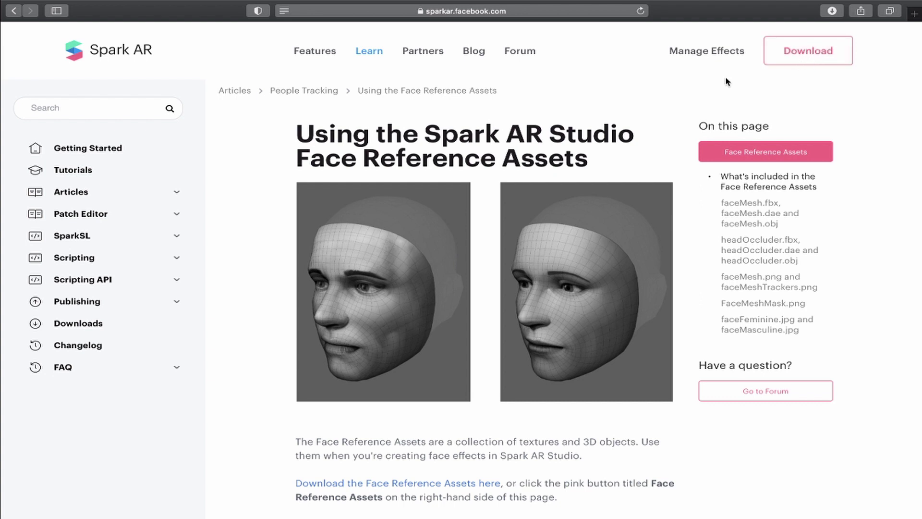
Step: Scroll the article to read the faceMesh and headOccluder file descriptions
{"action": "scroll", "coordinate": [545, 314], "scroll_direction": "down", "scroll_amount": 10}
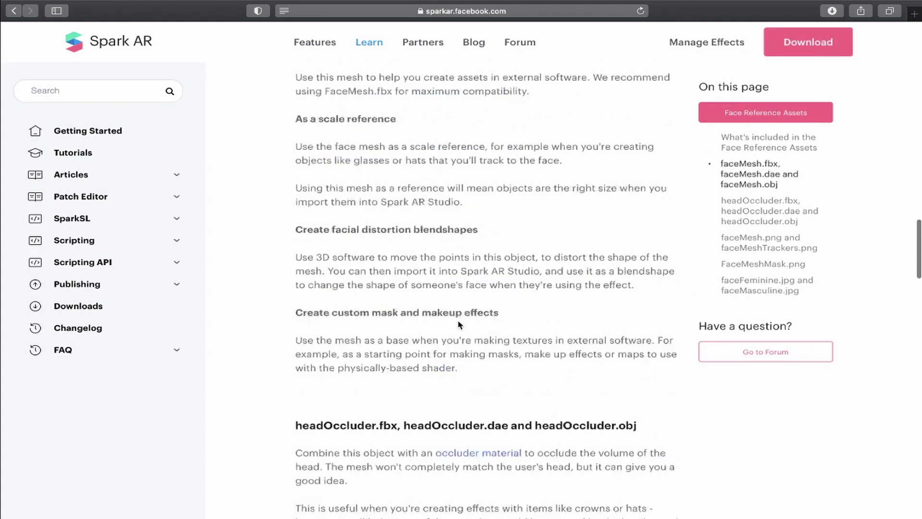
{"action": "scroll", "coordinate": [458, 321], "scroll_direction": "up", "scroll_amount": 5}
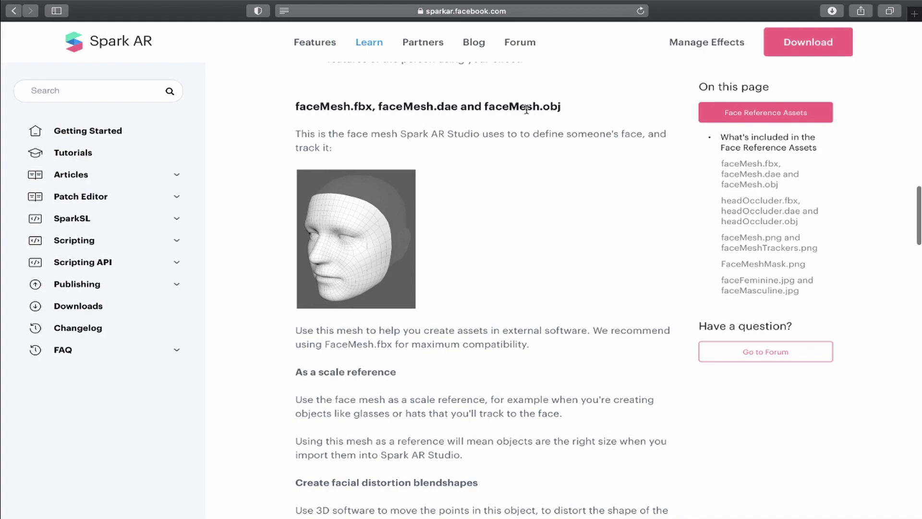
{"action": "scroll", "coordinate": [448, 140], "scroll_direction": "up", "scroll_amount": 10}
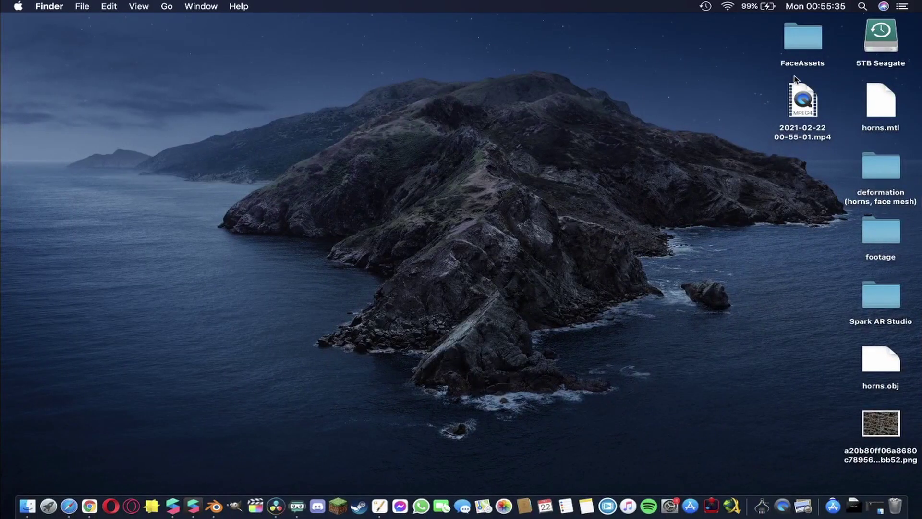
Step: Open FaceAssets and inspect faceMesh.obj and headOccluder.obj in the Mesh folder
{"action": "double_click", "coordinate": [801, 36]}
{"action": "double_click", "coordinate": [167, 72]}
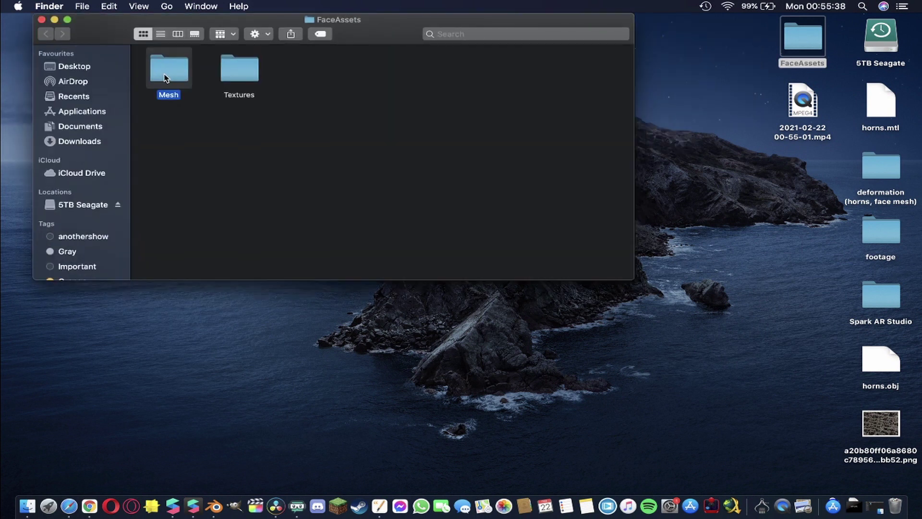
{"action": "left_click", "coordinate": [294, 76]}
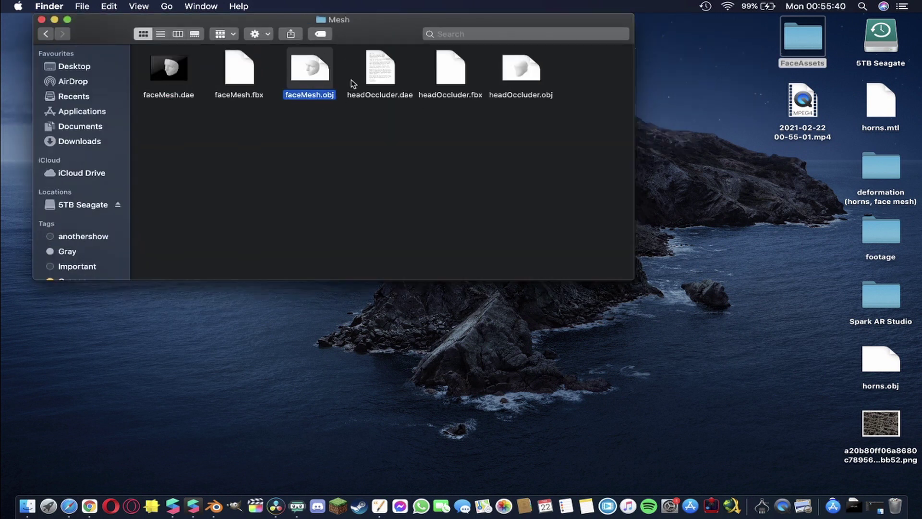
{"action": "left_click", "coordinate": [424, 135]}
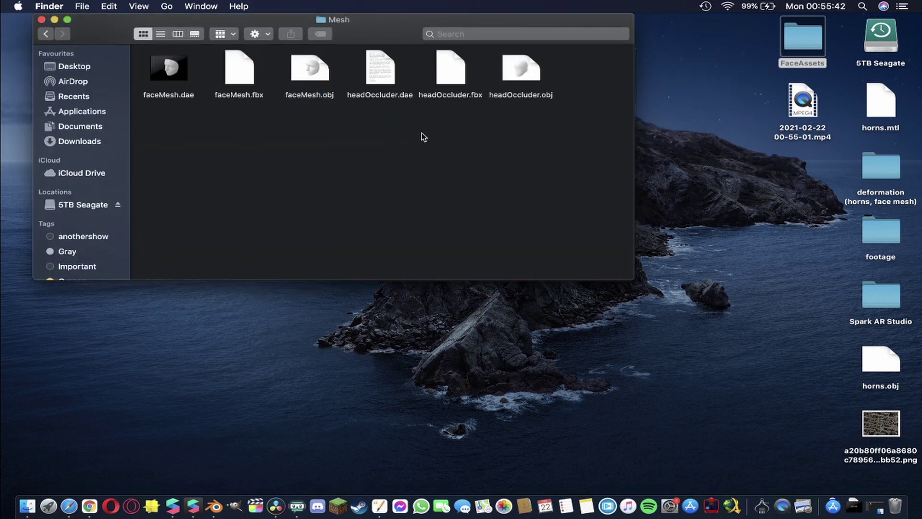
{"action": "left_click", "coordinate": [533, 70]}
Step: View faceFeminine.jpg and sting mask.xcf in the Textures folder, then return to FaceAssets
{"action": "left_click", "coordinate": [45, 33]}
{"action": "left_click", "coordinate": [238, 67]}
{"action": "double_click", "coordinate": [236, 66]}
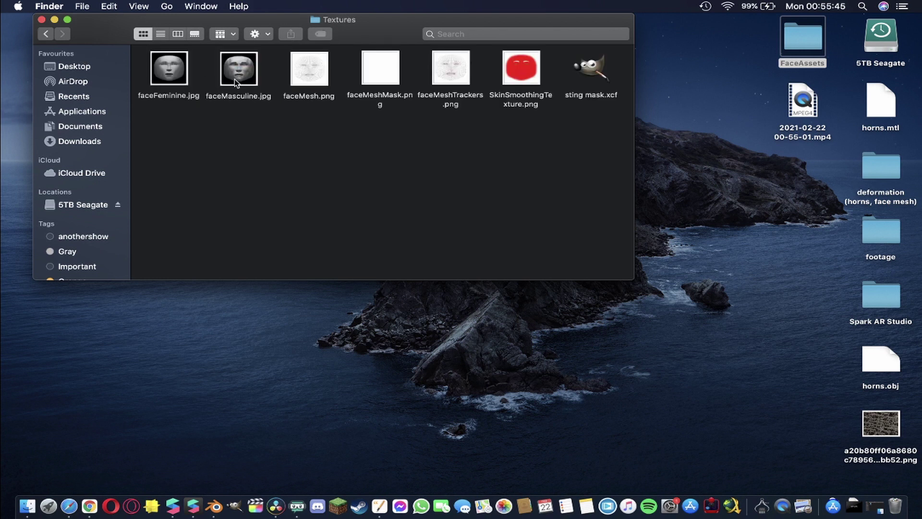
{"action": "left_click", "coordinate": [162, 72]}
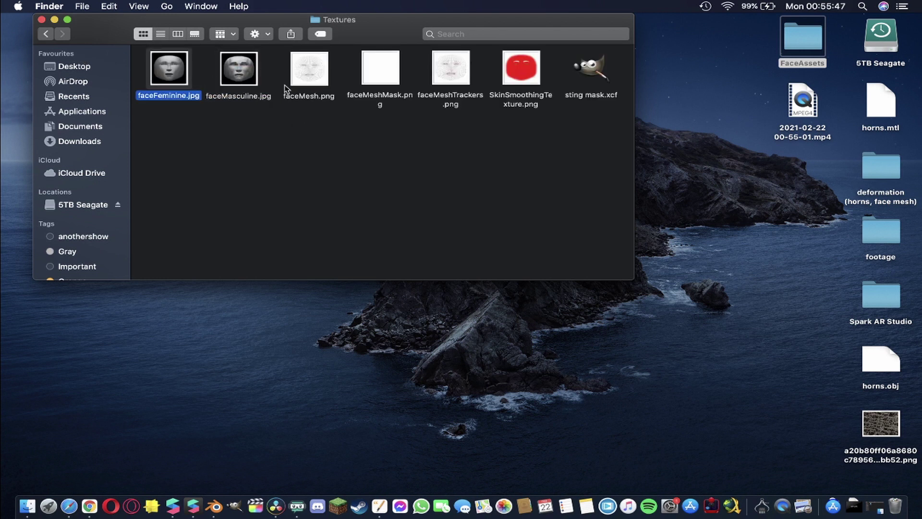
{"action": "left_click", "coordinate": [584, 72]}
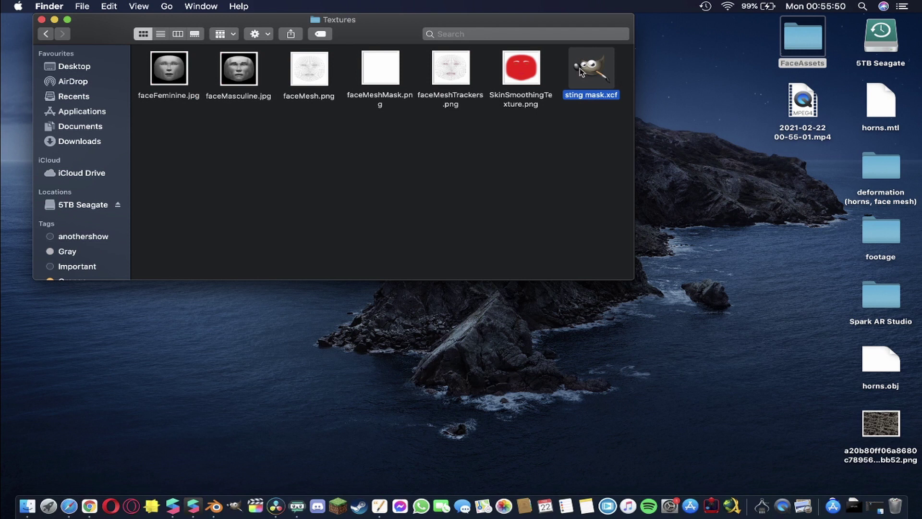
{"action": "left_click", "coordinate": [46, 34]}
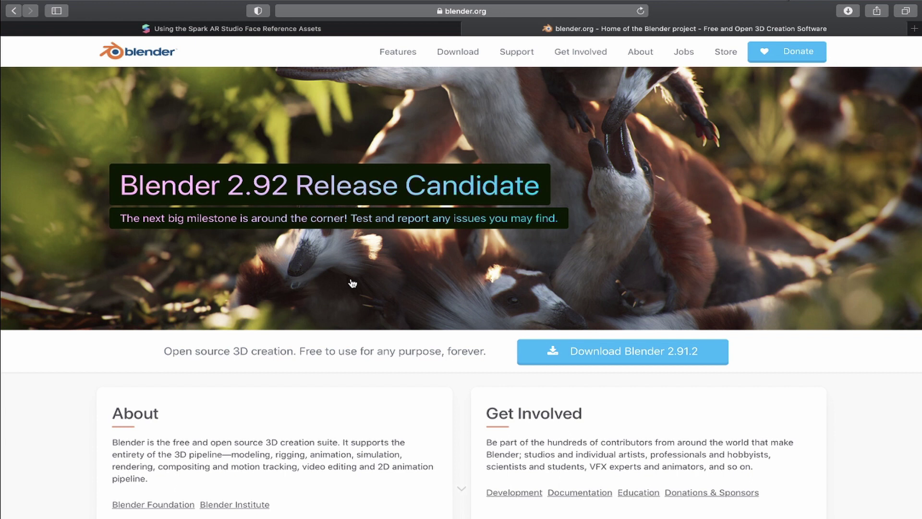
Step: Leave blender.org for the desktop and launch Blender from the Dock
{"action": "key", "text": "ctrl+Left"}
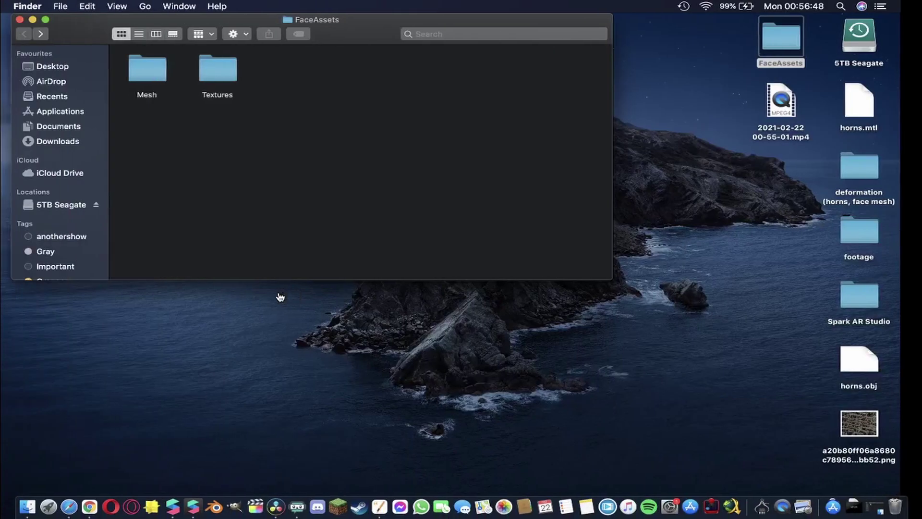
{"action": "left_click", "coordinate": [214, 506]}
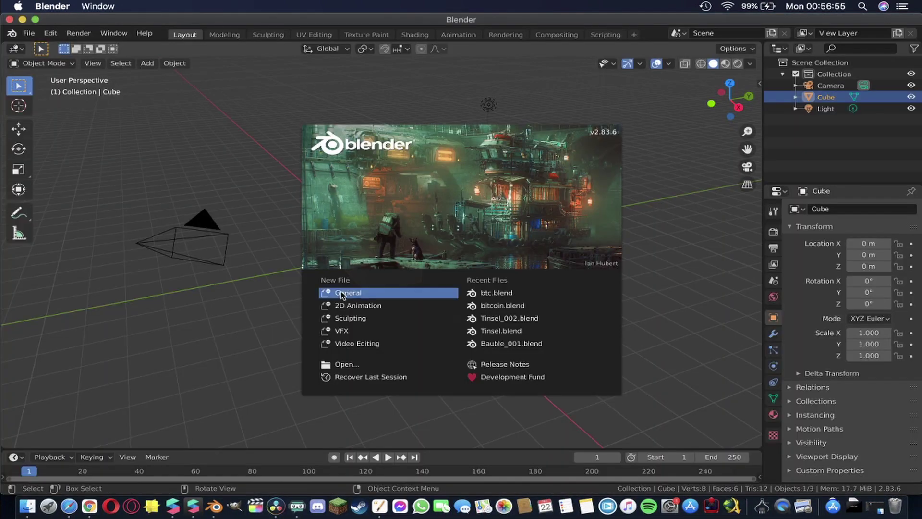
Step: Start a General scene and delete the default cube
{"action": "left_click", "coordinate": [340, 292]}
{"action": "key", "text": "x"}
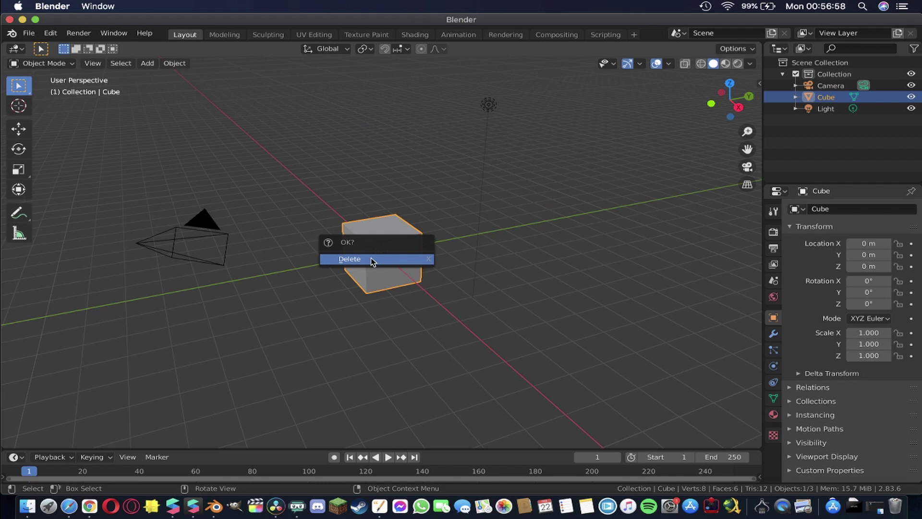
{"action": "left_click", "coordinate": [372, 261]}
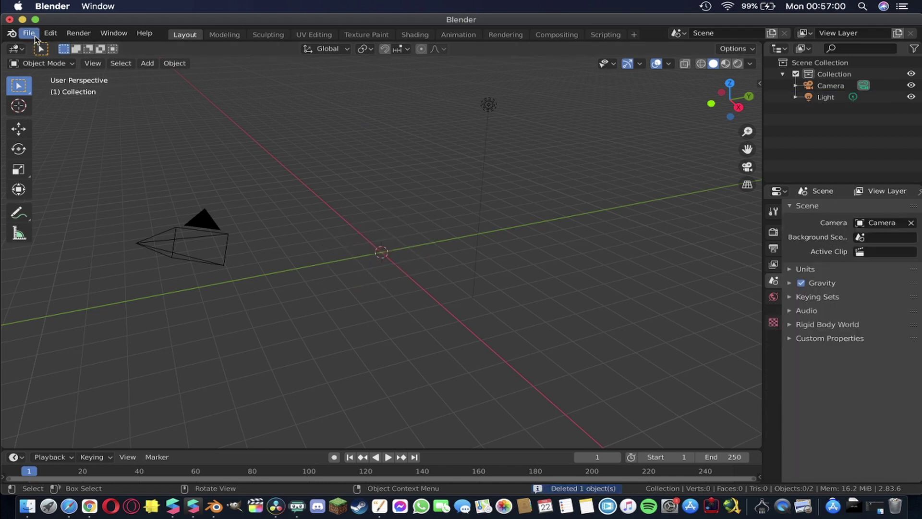
Step: Import faceMesh.obj as Wavefront OBJ from Desktop/FaceAssets/Mesh
{"action": "left_click", "coordinate": [29, 33]}
{"action": "mouse_move", "coordinate": [74, 188]}
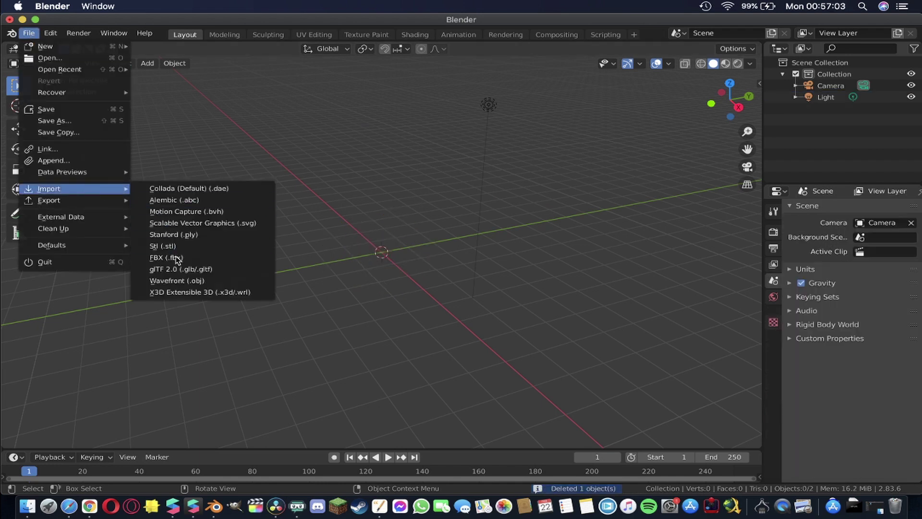
{"action": "left_click", "coordinate": [191, 285]}
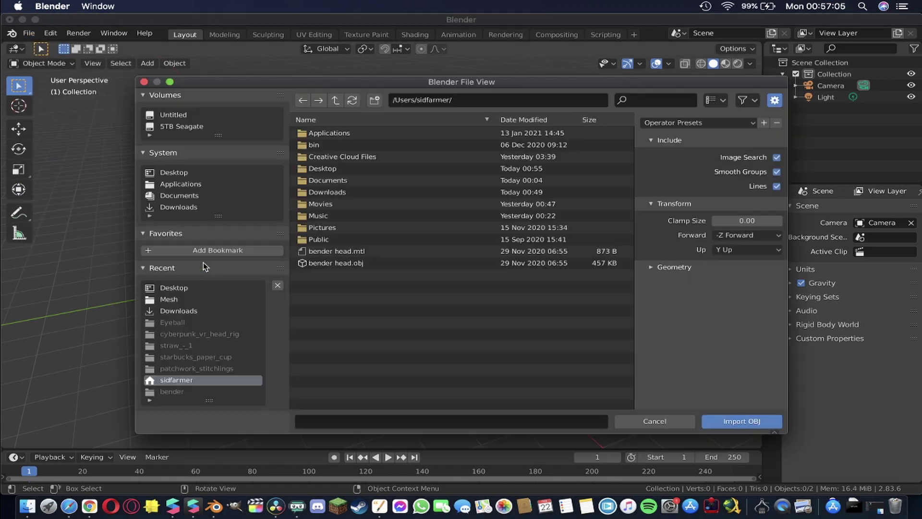
{"action": "left_click", "coordinate": [325, 172]}
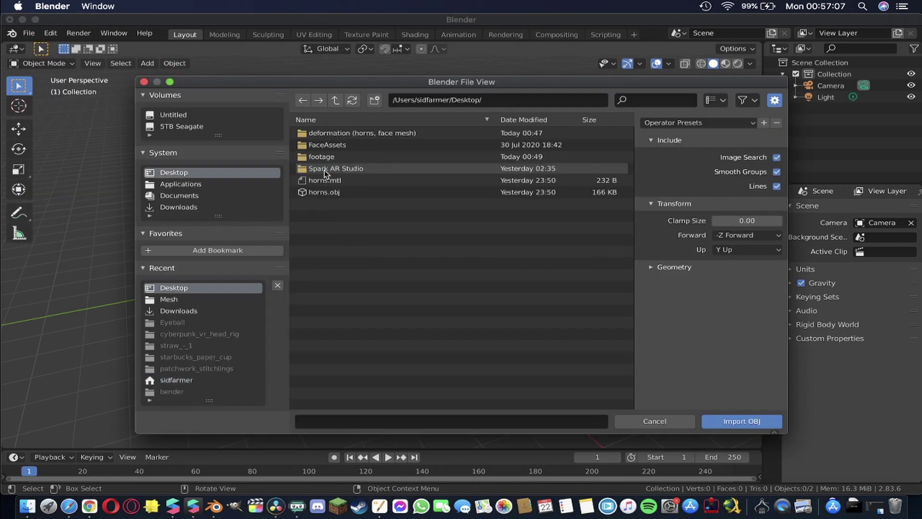
{"action": "left_click", "coordinate": [329, 145]}
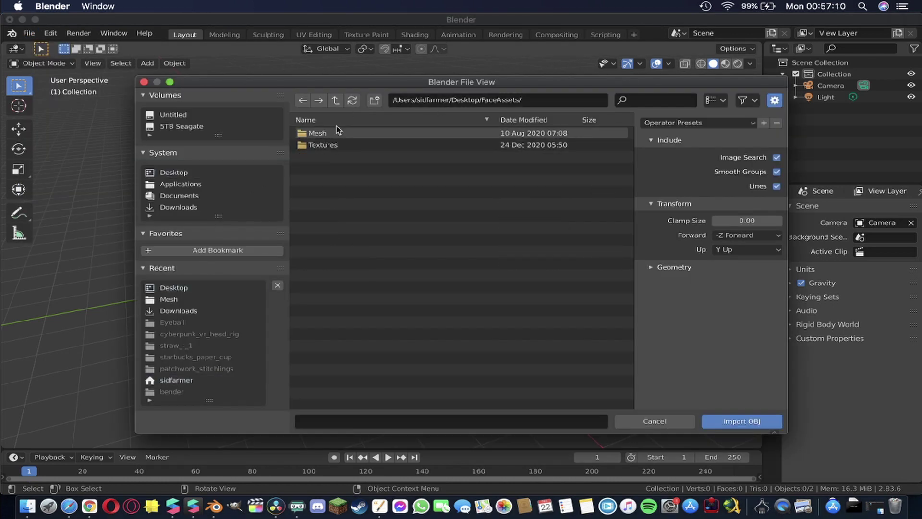
{"action": "left_click", "coordinate": [336, 134]}
{"action": "left_click", "coordinate": [317, 133]}
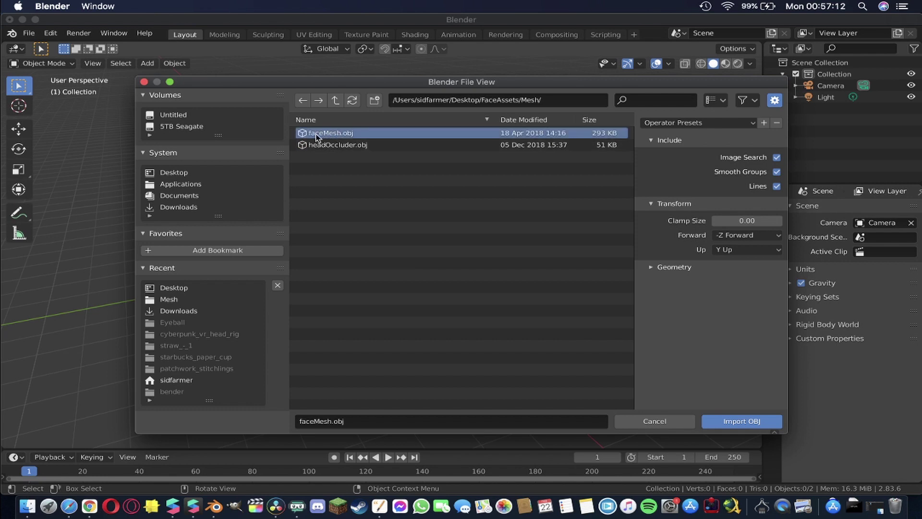
{"action": "left_click", "coordinate": [729, 425]}
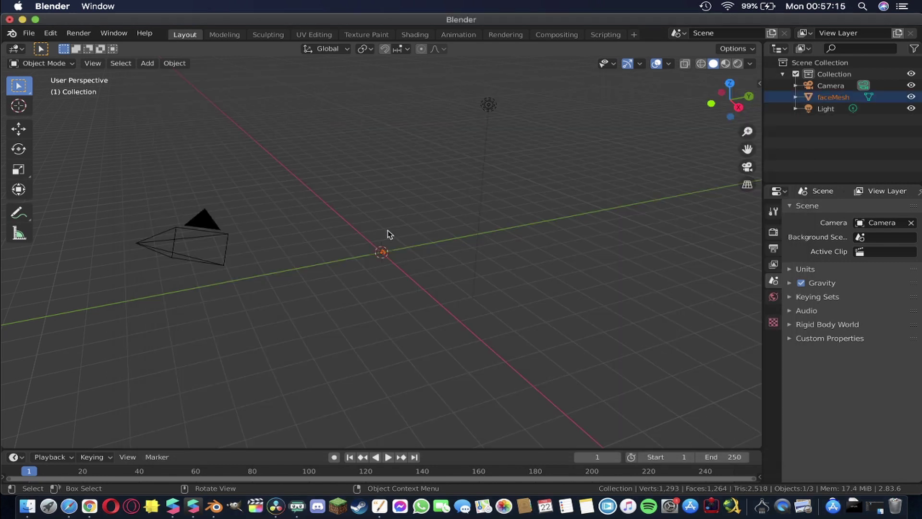
{"action": "scroll", "coordinate": [392, 258], "scroll_direction": "up", "scroll_amount": 10}
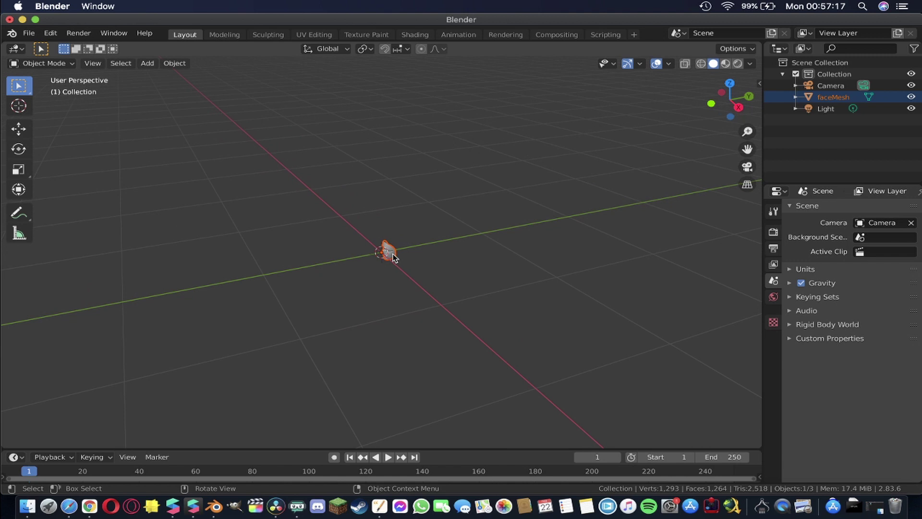
{"action": "scroll", "coordinate": [392, 258], "scroll_direction": "right", "scroll_amount": 10}
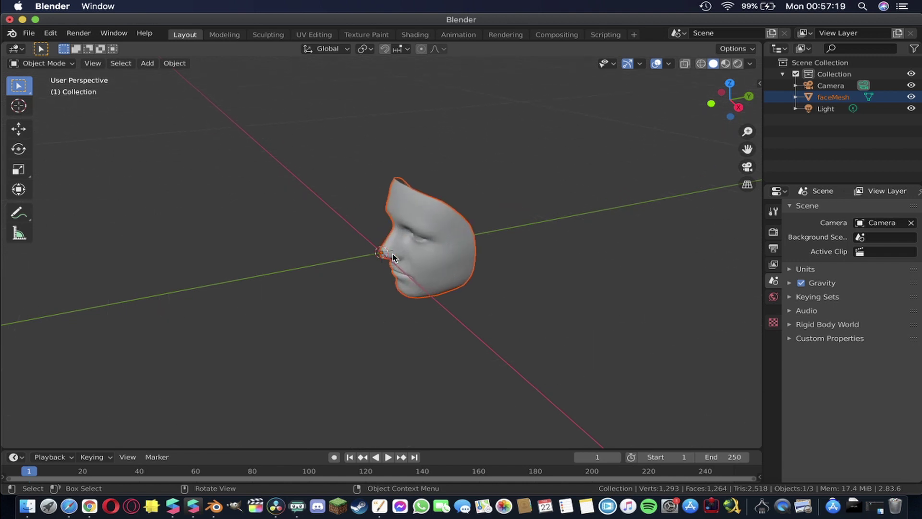
{"action": "scroll", "coordinate": [393, 257], "scroll_direction": "right", "scroll_amount": 5}
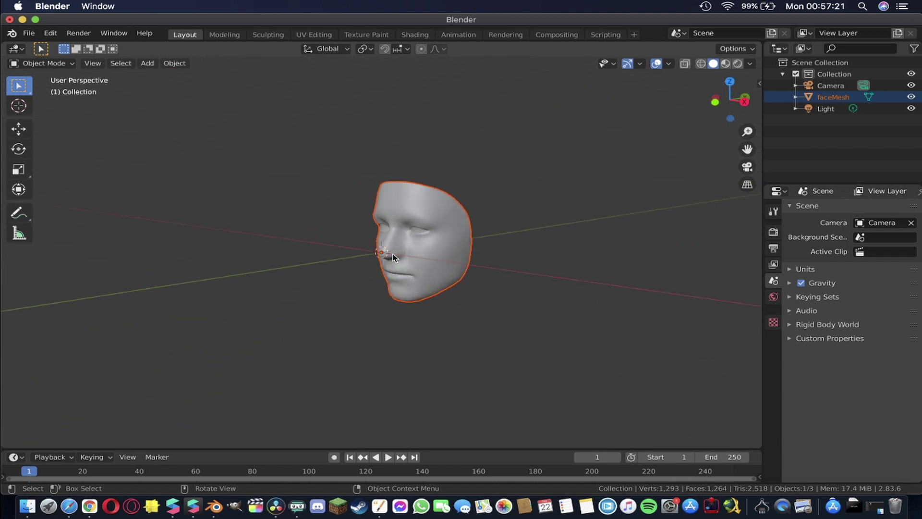
{"action": "scroll", "coordinate": [392, 257], "scroll_direction": "up", "scroll_amount": 5}
{"action": "scroll", "coordinate": [393, 254], "scroll_direction": "right", "scroll_amount": 2}
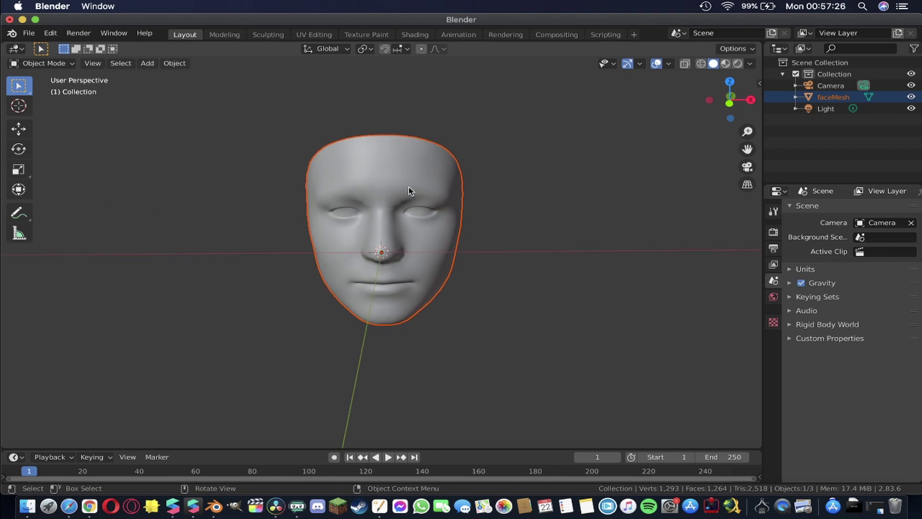
{"action": "scroll", "coordinate": [409, 190], "scroll_direction": "left", "scroll_amount": 8}
{"action": "scroll", "coordinate": [409, 191], "scroll_direction": "right", "scroll_amount": 4}
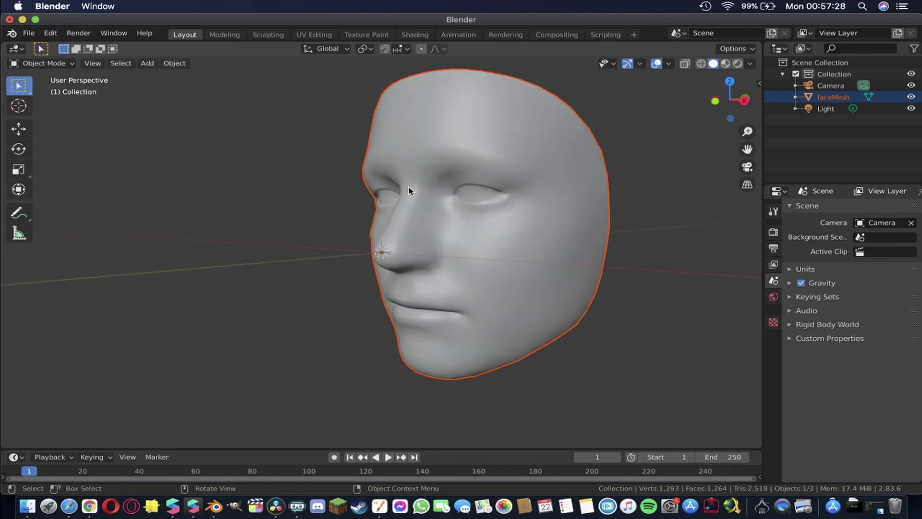
{"action": "scroll", "coordinate": [409, 190], "scroll_direction": "left", "scroll_amount": 3}
{"action": "scroll", "coordinate": [409, 191], "scroll_direction": "right", "scroll_amount": 6}
{"action": "scroll", "coordinate": [409, 190], "scroll_direction": "up", "scroll_amount": 3}
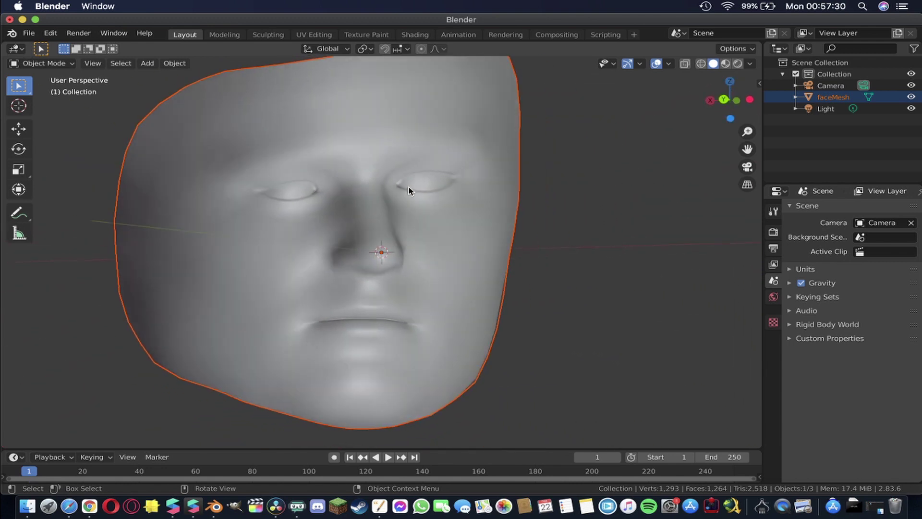
{"action": "scroll", "coordinate": [408, 191], "scroll_direction": "left", "scroll_amount": 6}
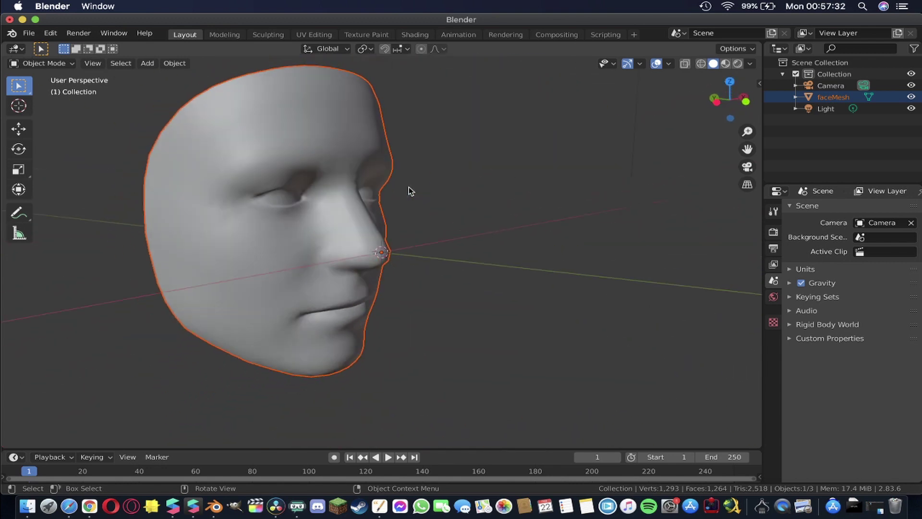
{"action": "scroll", "coordinate": [410, 190], "scroll_direction": "right", "scroll_amount": 6}
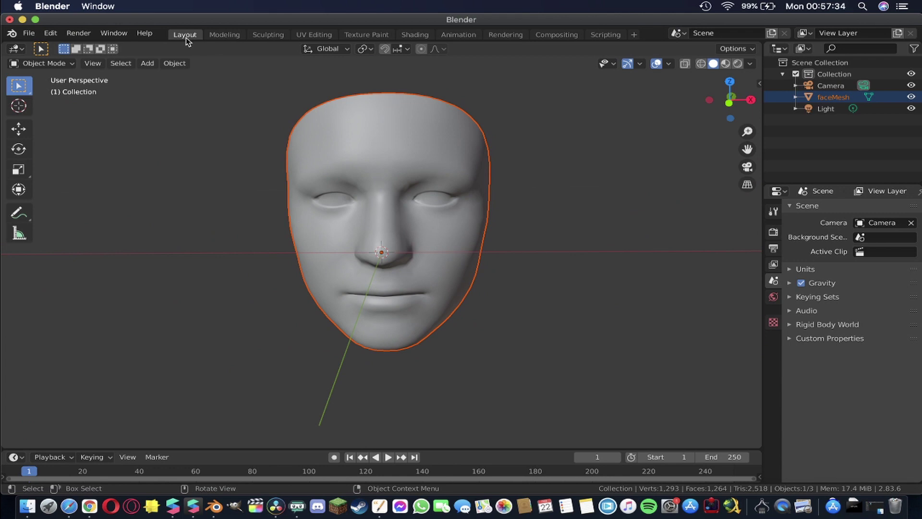
Step: Select the faceMesh object and enter the Sculpting workspace
{"action": "left_click", "coordinate": [275, 35]}
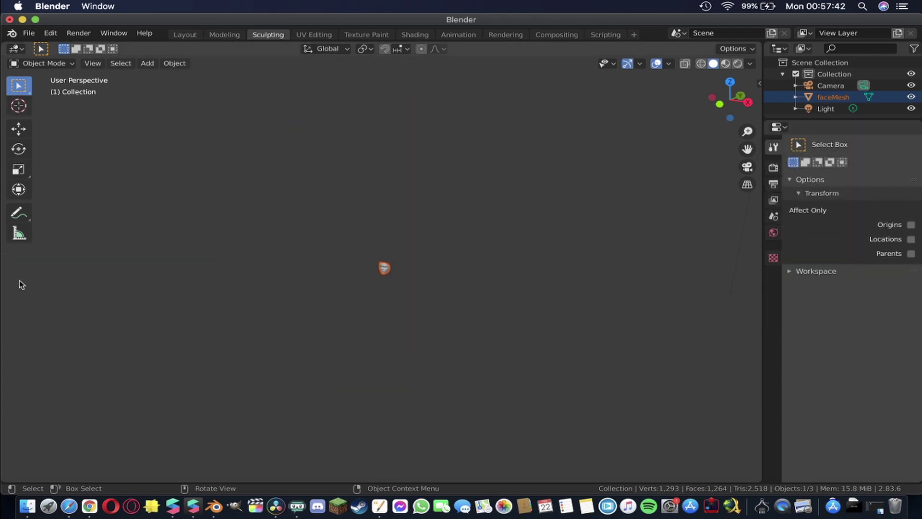
{"action": "left_click", "coordinate": [186, 36]}
{"action": "left_click", "coordinate": [255, 37]}
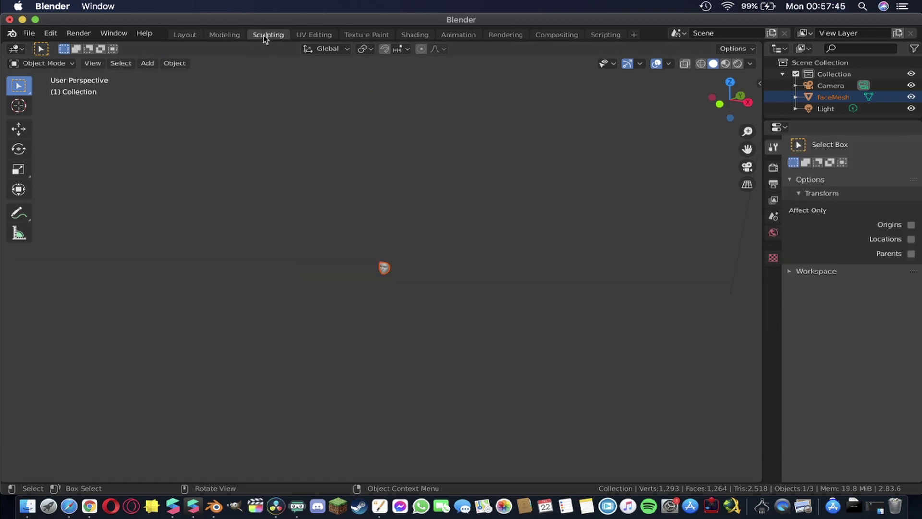
{"action": "left_click", "coordinate": [384, 267]}
{"action": "left_click", "coordinate": [185, 35]}
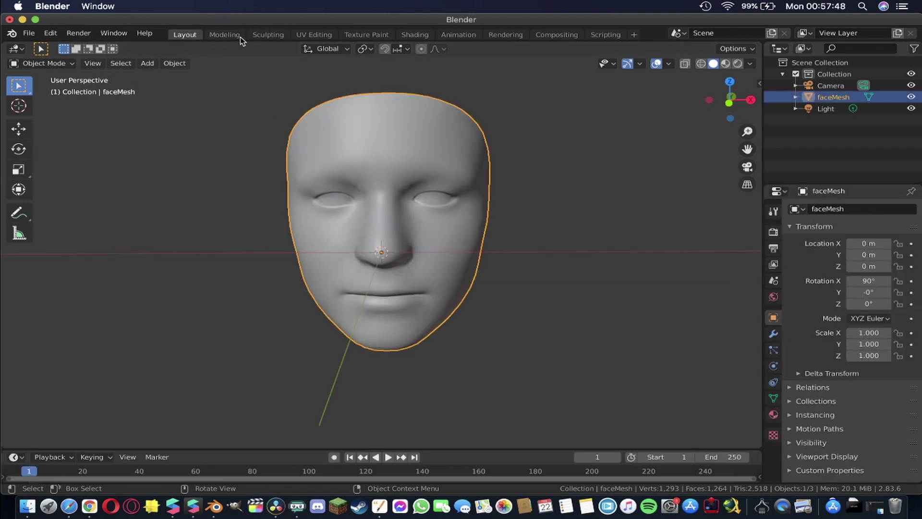
{"action": "left_click", "coordinate": [267, 35]}
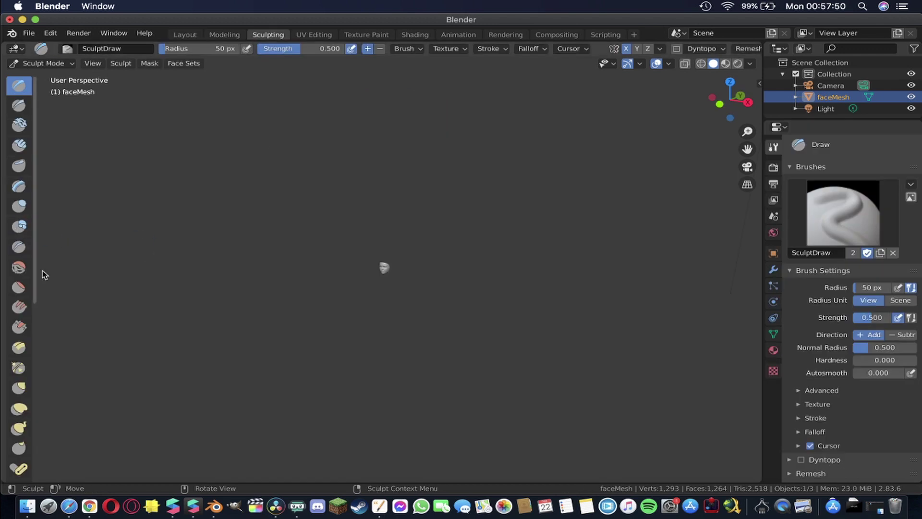
Step: Zoom in head-on, try a Draw stroke on the forehead, and undo it
{"action": "scroll", "coordinate": [384, 279], "scroll_direction": "up", "scroll_amount": 10}
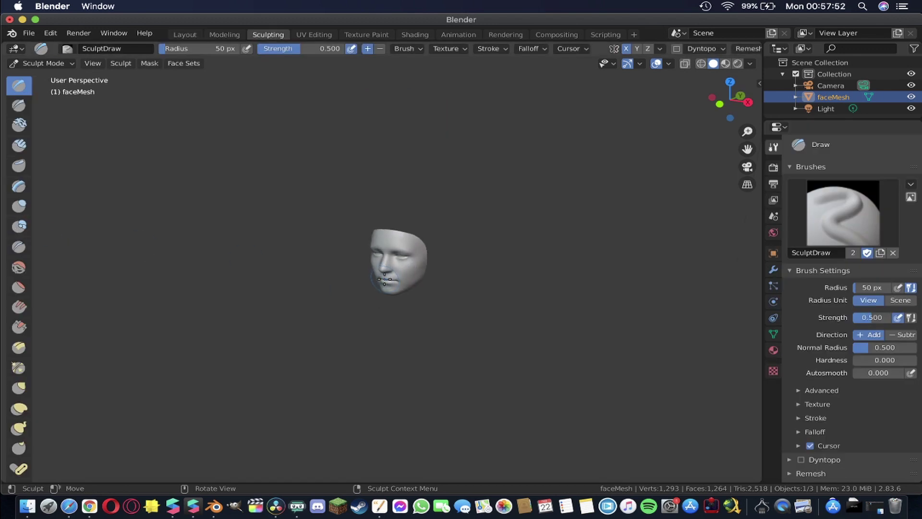
{"action": "scroll", "coordinate": [384, 279], "scroll_direction": "up", "scroll_amount": 10}
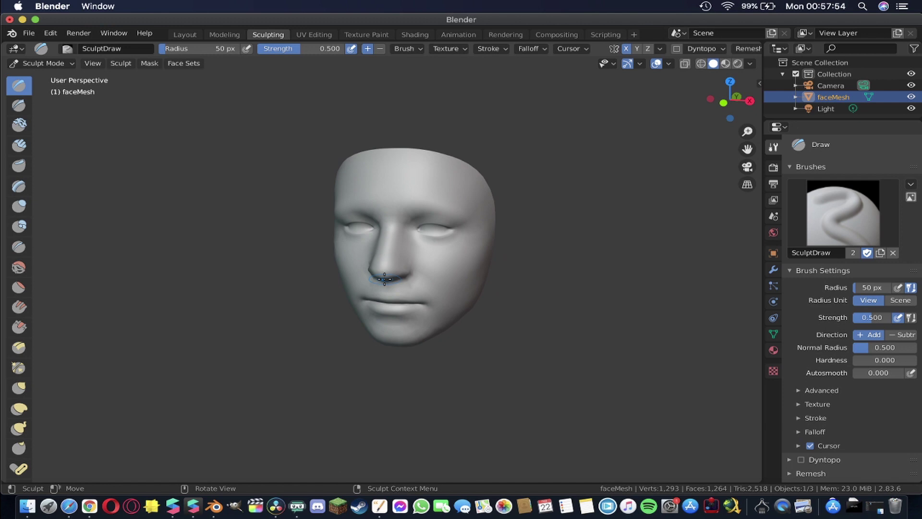
{"action": "middle_click_drag", "start_coordinate": [384, 278], "coordinate": [524, 235]}
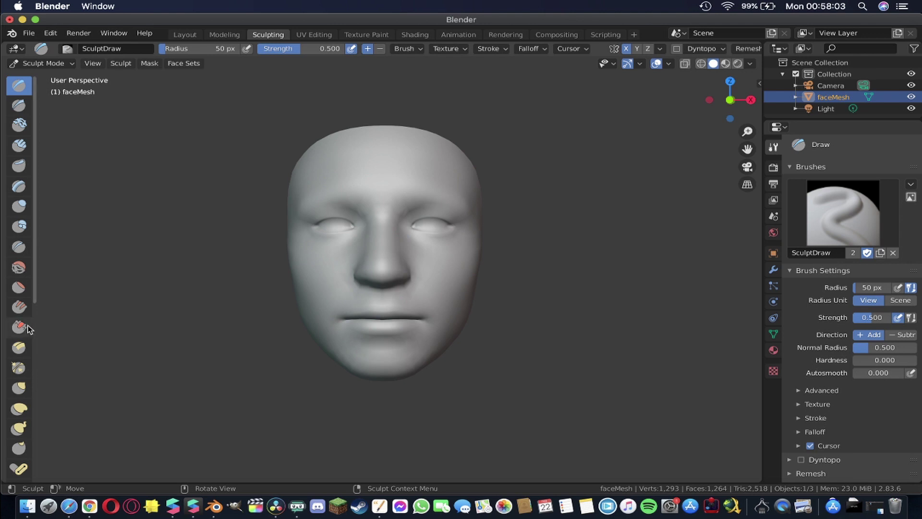
{"action": "mouse_move", "coordinate": [372, 171]}
{"action": "left_mouse_down"}
{"action": "mouse_move", "coordinate": [445, 165]}
{"action": "mouse_move", "coordinate": [392, 171]}
{"action": "mouse_move", "coordinate": [423, 240]}
{"action": "mouse_move", "coordinate": [433, 212]}
{"action": "mouse_move", "coordinate": [436, 196]}
{"action": "mouse_move", "coordinate": [377, 276]}
{"action": "mouse_move", "coordinate": [447, 279]}
{"action": "mouse_move", "coordinate": [301, 298]}
{"action": "mouse_move", "coordinate": [491, 330]}
{"action": "mouse_move", "coordinate": [448, 278]}
{"action": "mouse_move", "coordinate": [328, 326]}
{"action": "mouse_move", "coordinate": [374, 348]}
{"action": "mouse_move", "coordinate": [415, 234]}
{"action": "mouse_move", "coordinate": [402, 182]}
{"action": "mouse_move", "coordinate": [381, 371]}
{"action": "mouse_move", "coordinate": [384, 216]}
{"action": "mouse_move", "coordinate": [486, 294]}
{"action": "mouse_move", "coordinate": [338, 257]}
{"action": "mouse_move", "coordinate": [449, 280]}
{"action": "left_mouse_up"}
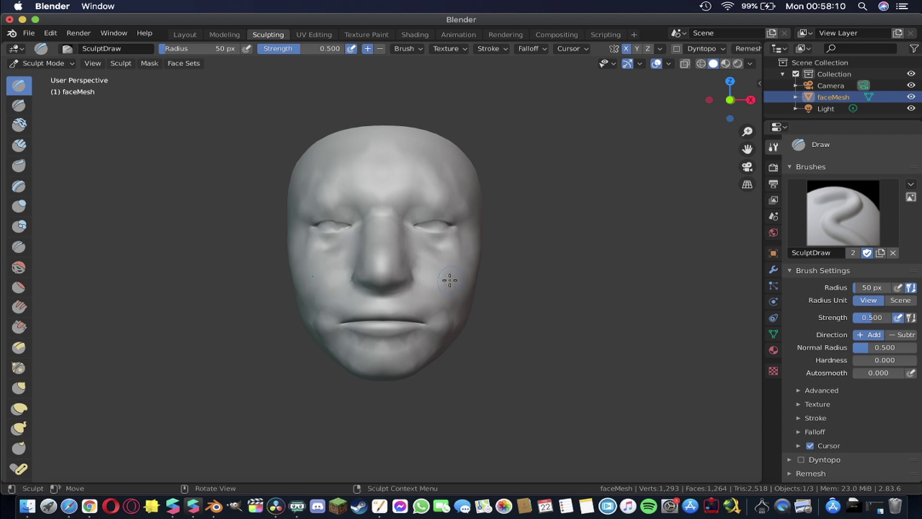
{"action": "key", "text": "ctrl+z"}
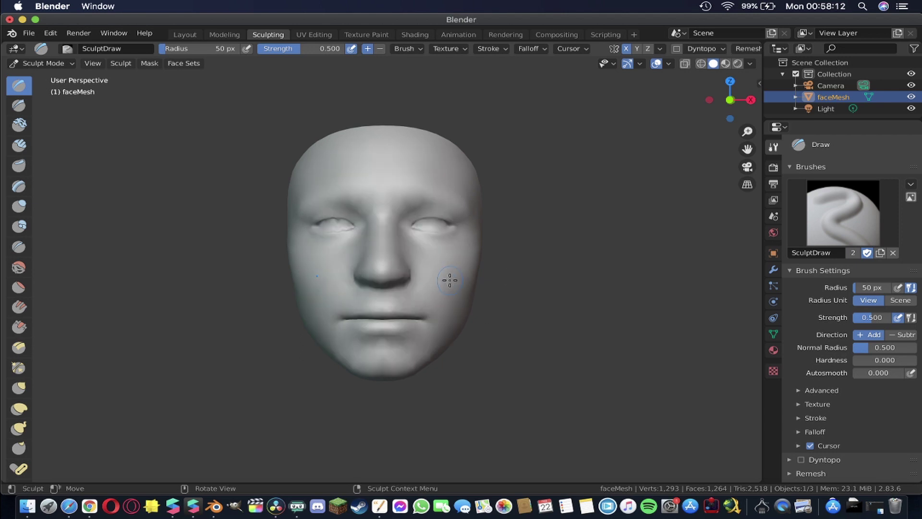
Step: With the Grab brush, pull mirrored spikes from forehead, crown, cheeks and jaw, denting the chin
{"action": "left_click", "coordinate": [18, 386]}
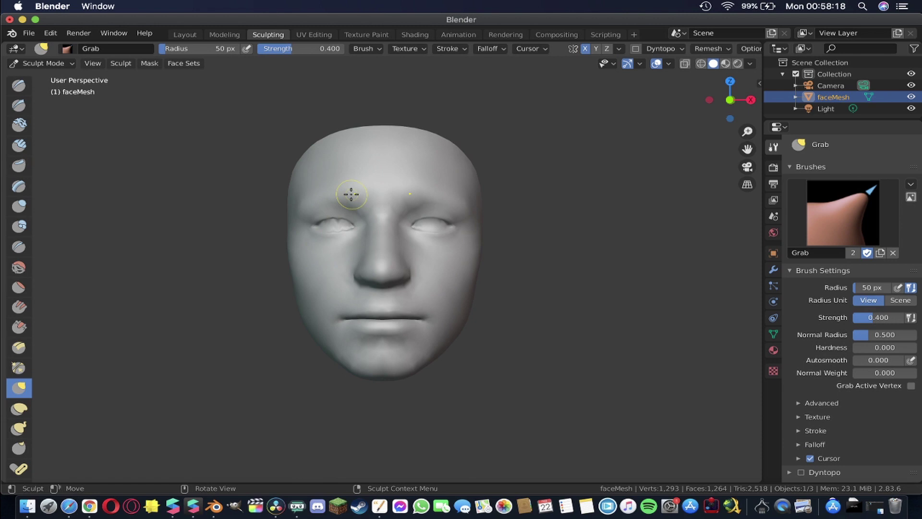
{"action": "mouse_move", "coordinate": [421, 159]}
{"action": "left_mouse_down"}
{"action": "mouse_move", "coordinate": [447, 156]}
{"action": "mouse_move", "coordinate": [527, 112]}
{"action": "mouse_move", "coordinate": [629, 90]}
{"action": "left_mouse_up"}
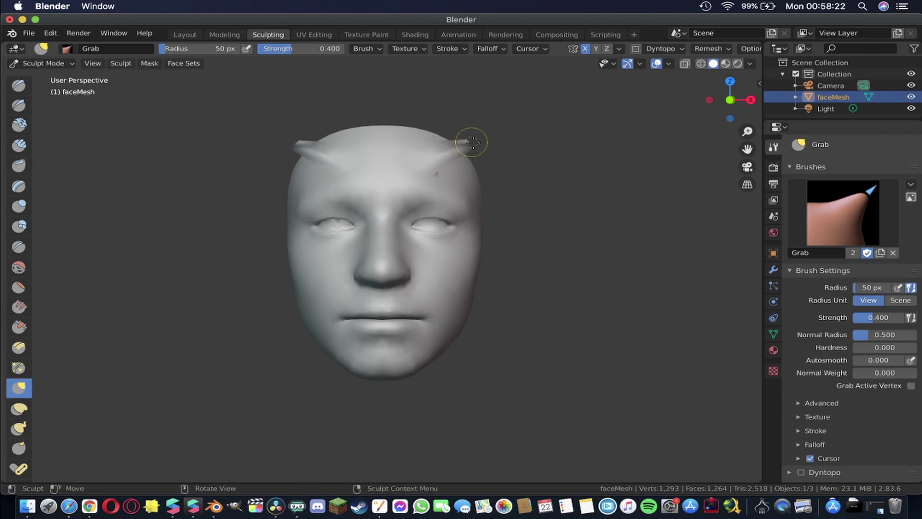
{"action": "mouse_move", "coordinate": [463, 140]}
{"action": "left_mouse_down"}
{"action": "mouse_move", "coordinate": [549, 163]}
{"action": "mouse_move", "coordinate": [587, 144]}
{"action": "mouse_move", "coordinate": [498, 140]}
{"action": "mouse_move", "coordinate": [515, 126]}
{"action": "left_mouse_up"}
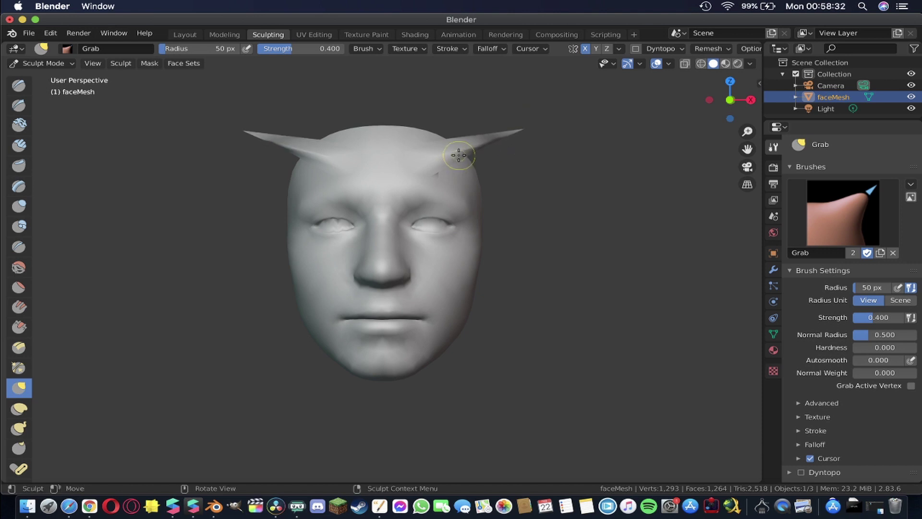
{"action": "mouse_move", "coordinate": [460, 152]}
{"action": "left_mouse_down"}
{"action": "mouse_move", "coordinate": [476, 171]}
{"action": "mouse_move", "coordinate": [489, 144]}
{"action": "left_mouse_up"}
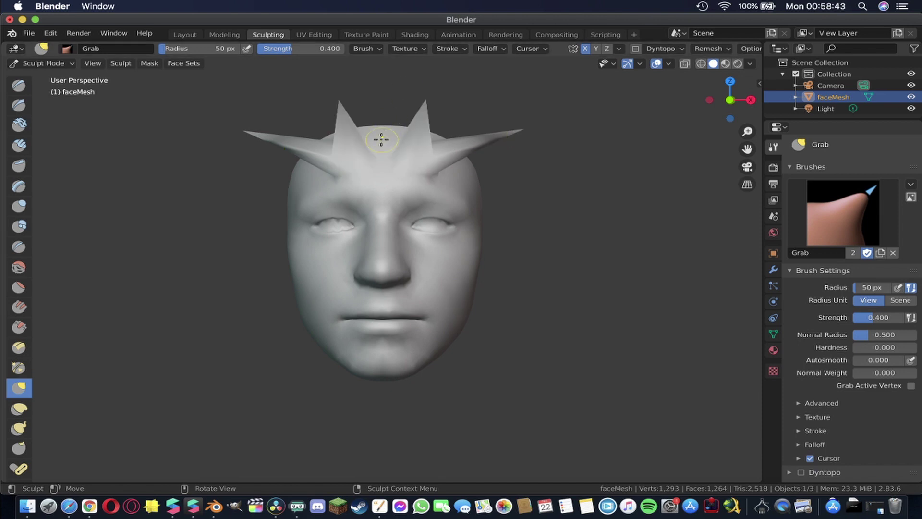
{"action": "left_click_drag", "start_coordinate": [439, 269], "coordinate": [653, 290]}
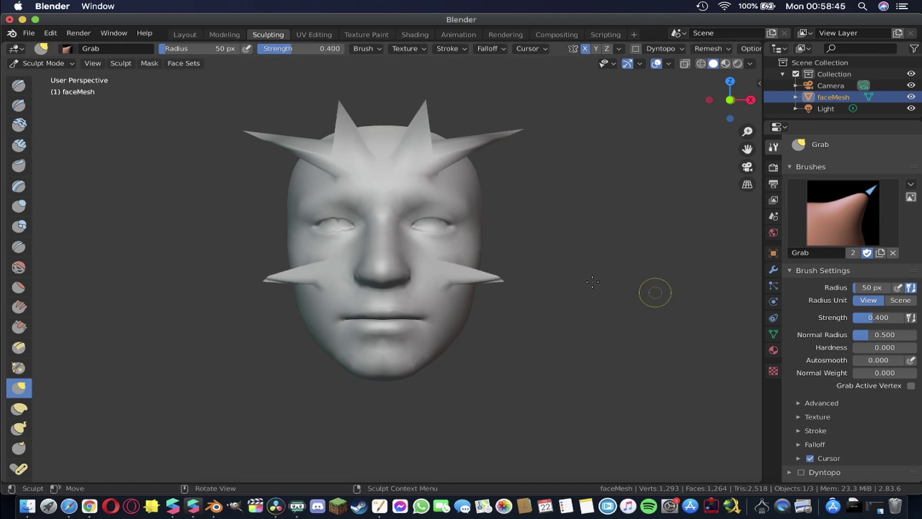
{"action": "left_click_drag", "start_coordinate": [470, 258], "coordinate": [490, 251]}
{"action": "left_click_drag", "start_coordinate": [444, 325], "coordinate": [485, 348]}
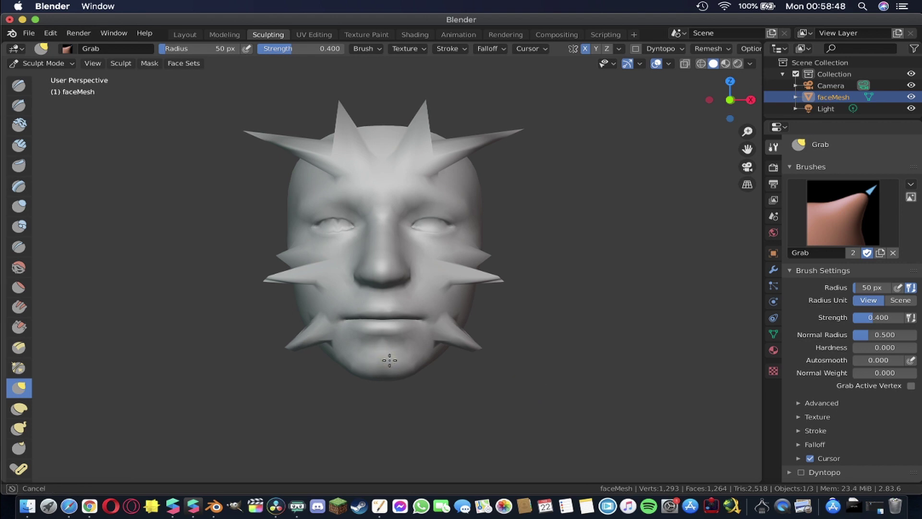
{"action": "left_click_drag", "start_coordinate": [385, 358], "coordinate": [385, 353]}
Step: Check the spikes from the side, then pull the cheek and jaw spikes farther out
{"action": "middle_click_drag", "start_coordinate": [528, 288], "coordinate": [488, 227]}
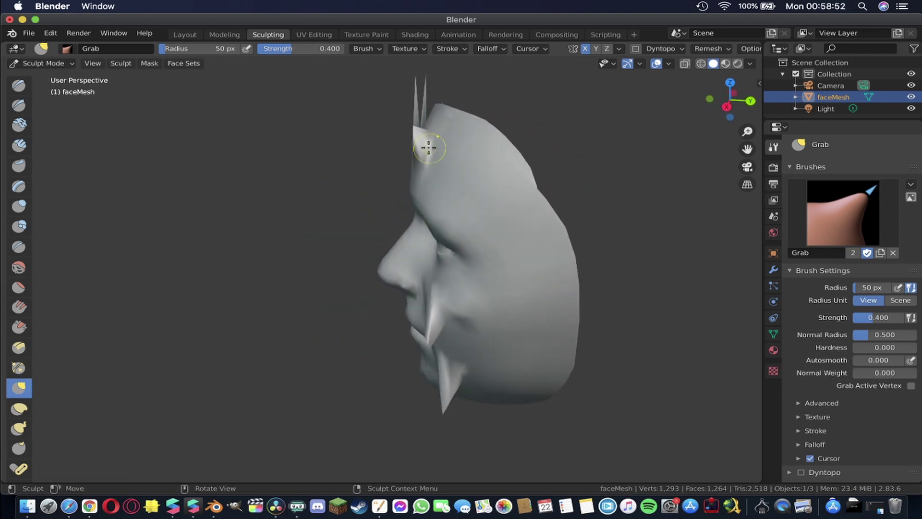
{"action": "mouse_move", "coordinate": [263, 278]}
{"action": "middle_mouse_down"}
{"action": "mouse_move", "coordinate": [424, 253]}
{"action": "mouse_move", "coordinate": [448, 186]}
{"action": "middle_mouse_up"}
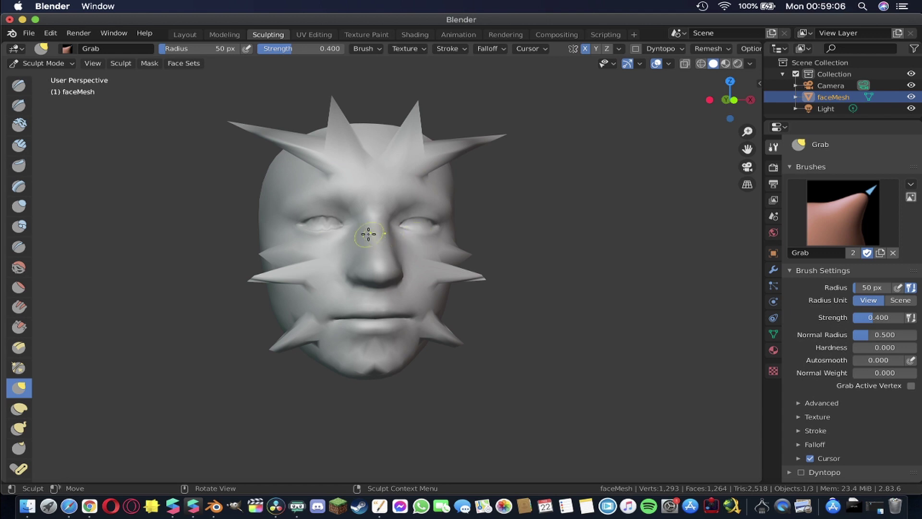
{"action": "scroll", "coordinate": [365, 240], "scroll_direction": "right", "scroll_amount": 5}
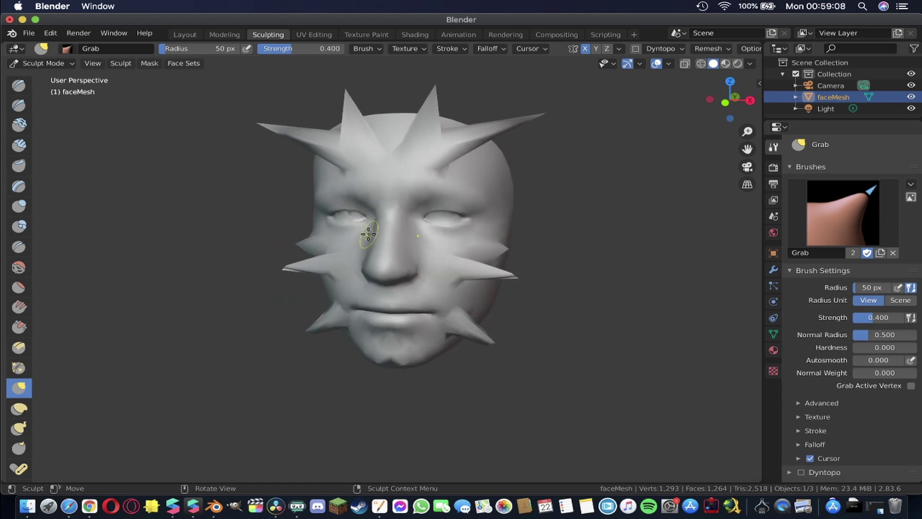
{"action": "scroll", "coordinate": [369, 233], "scroll_direction": "right", "scroll_amount": 3}
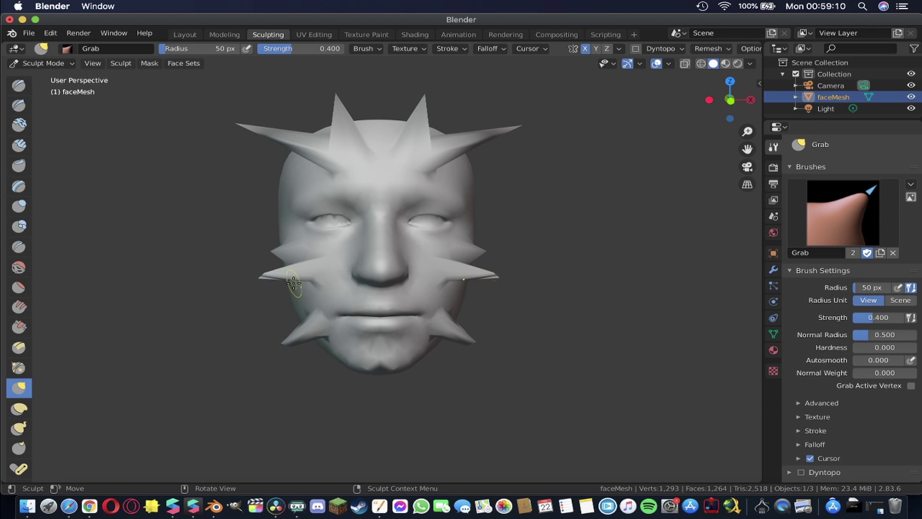
{"action": "left_click_drag", "start_coordinate": [260, 274], "coordinate": [201, 301]}
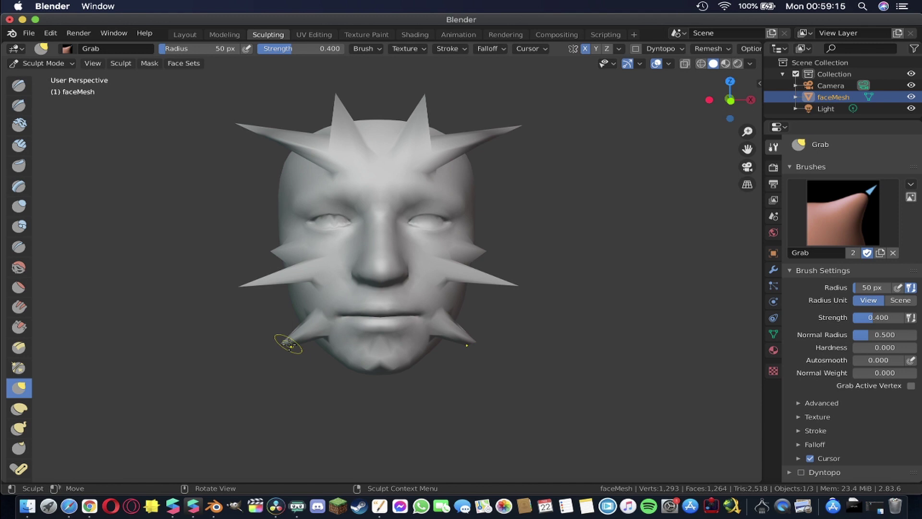
{"action": "mouse_move", "coordinate": [288, 344]}
{"action": "left_mouse_down"}
{"action": "mouse_move", "coordinate": [221, 360]}
{"action": "mouse_move", "coordinate": [200, 347]}
{"action": "mouse_move", "coordinate": [198, 309]}
{"action": "mouse_move", "coordinate": [171, 361]}
{"action": "left_mouse_up"}
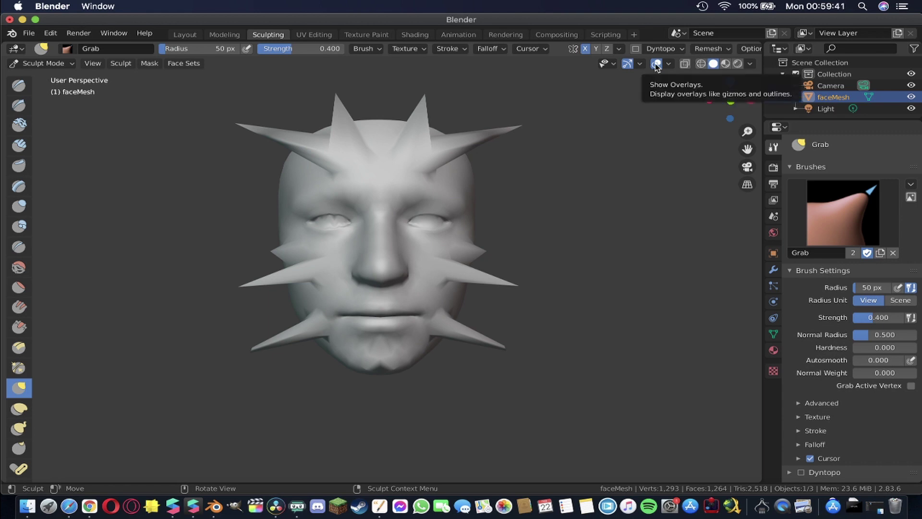
{"action": "left_click", "coordinate": [585, 49]}
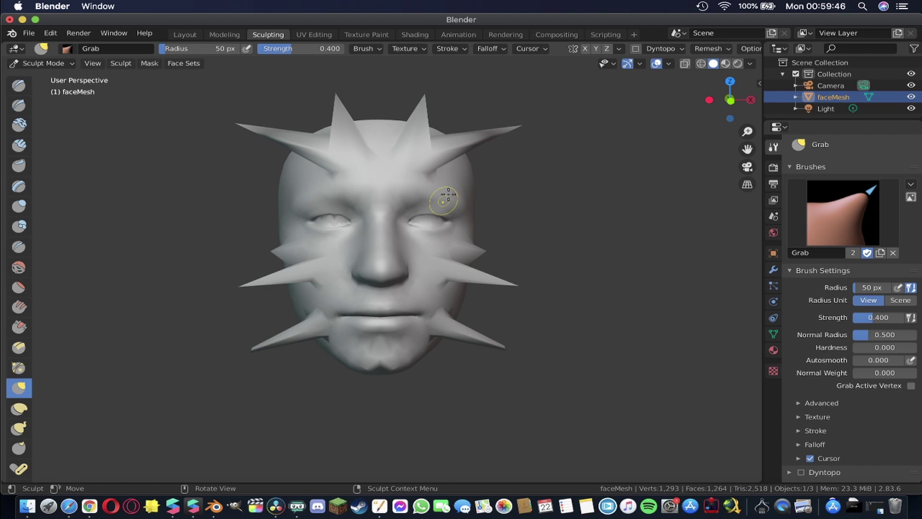
{"action": "left_click_drag", "start_coordinate": [446, 198], "coordinate": [536, 183]}
{"action": "left_click_drag", "start_coordinate": [634, 183], "coordinate": [591, 189]}
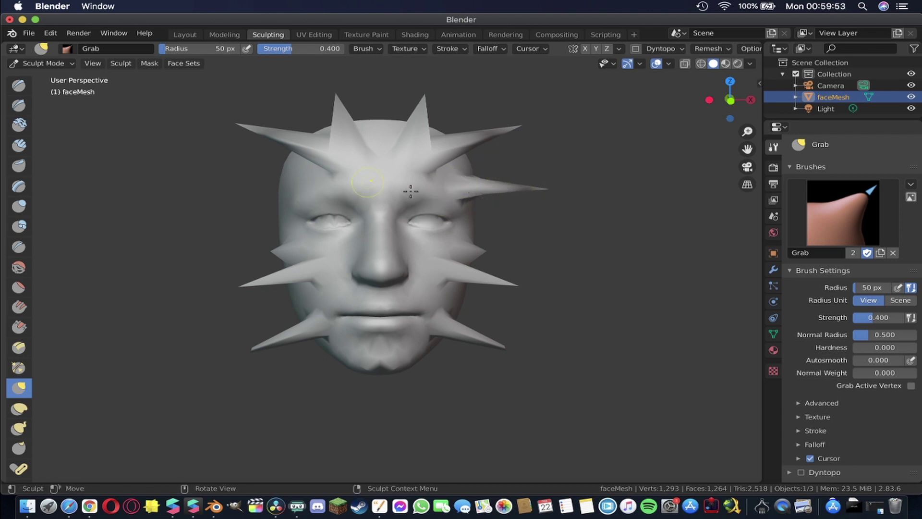
{"action": "key", "text": "ctrl+z"}
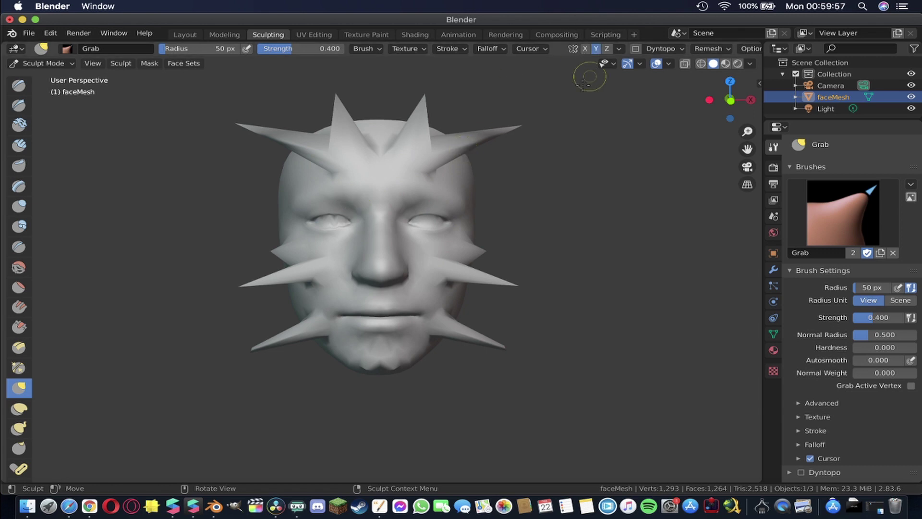
{"action": "left_click_drag", "start_coordinate": [382, 172], "coordinate": [383, 106]}
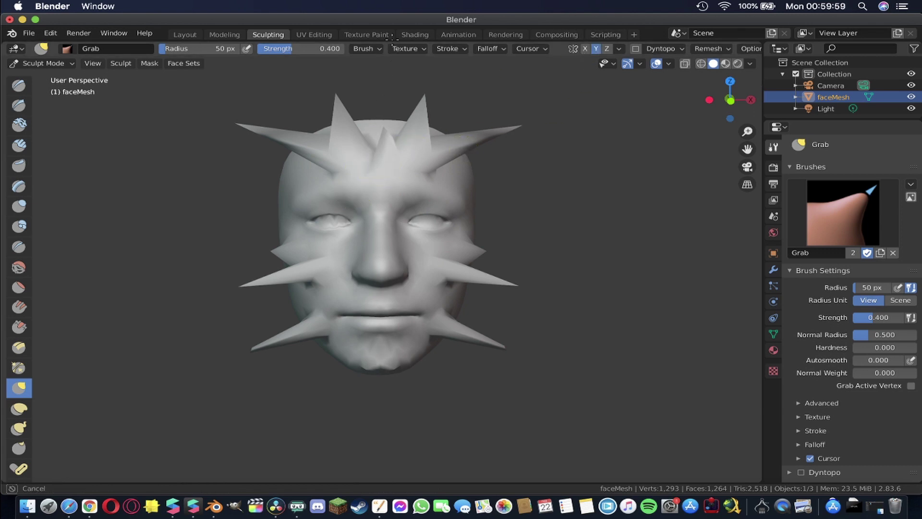
{"action": "mouse_move", "coordinate": [391, 37]}
{"action": "left_mouse_down"}
{"action": "mouse_move", "coordinate": [387, 189]}
{"action": "mouse_move", "coordinate": [362, 257]}
{"action": "mouse_move", "coordinate": [354, 136]}
{"action": "mouse_move", "coordinate": [377, 447]}
{"action": "mouse_move", "coordinate": [379, 149]}
{"action": "left_mouse_up"}
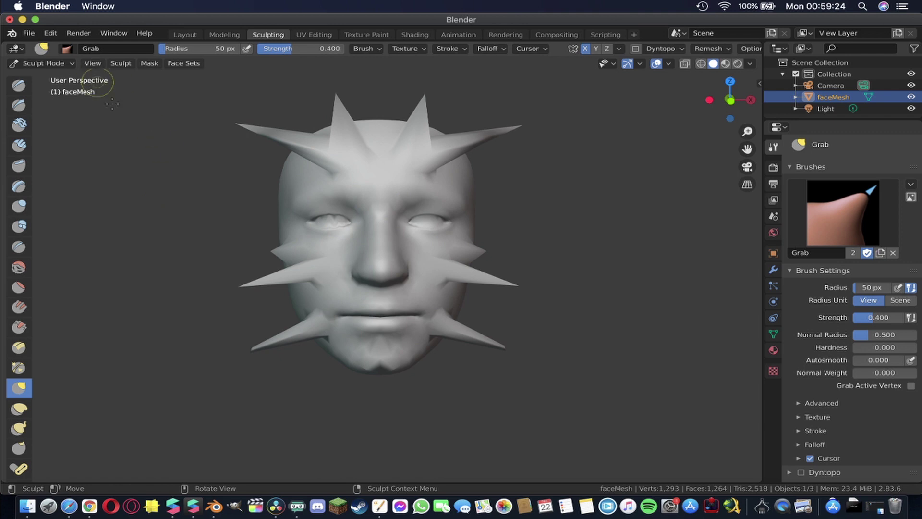
Step: Export the spiked mesh as Wavefront OBJ horny bob.obj to the Desktop
{"action": "left_click", "coordinate": [28, 32]}
{"action": "mouse_move", "coordinate": [58, 202]}
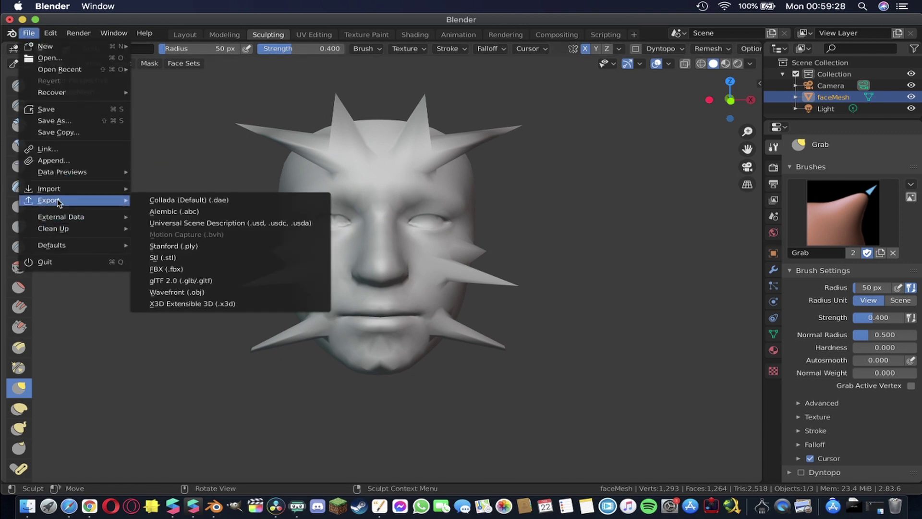
{"action": "left_click", "coordinate": [202, 292]}
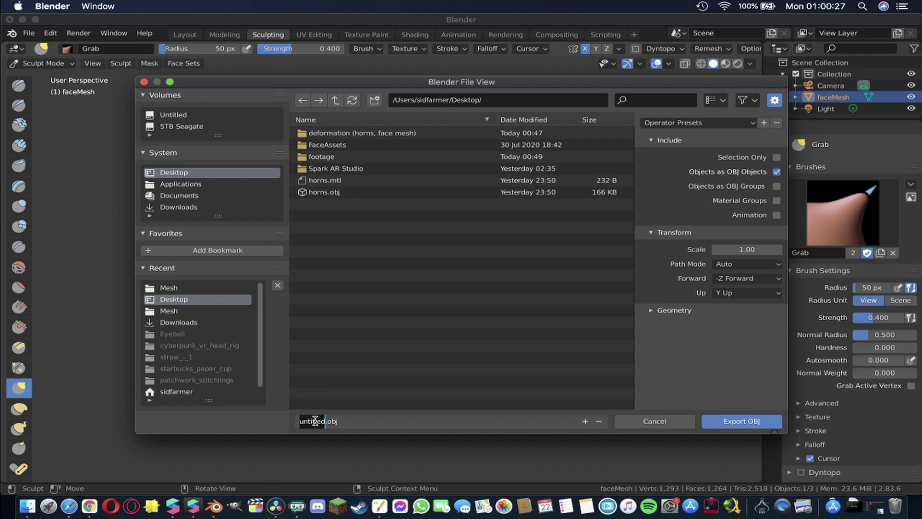
{"action": "type", "text": "ob"}
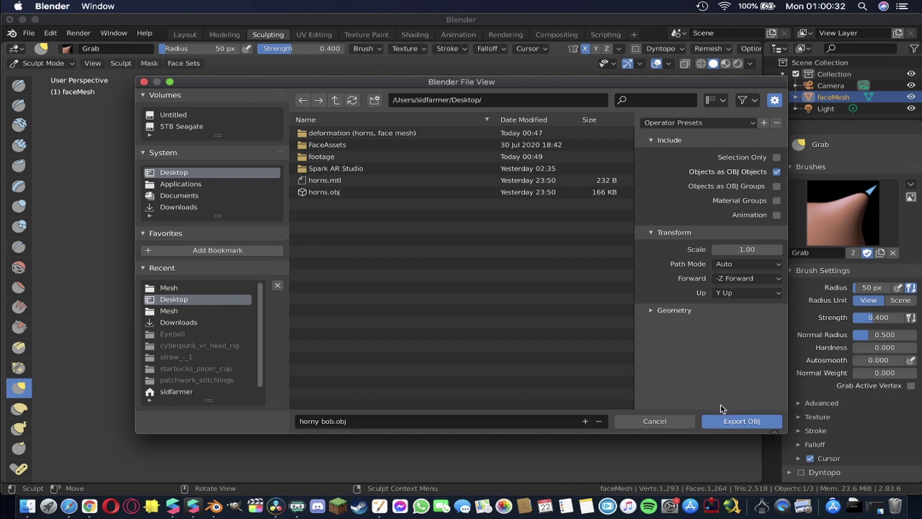
{"action": "left_click", "coordinate": [723, 418]}
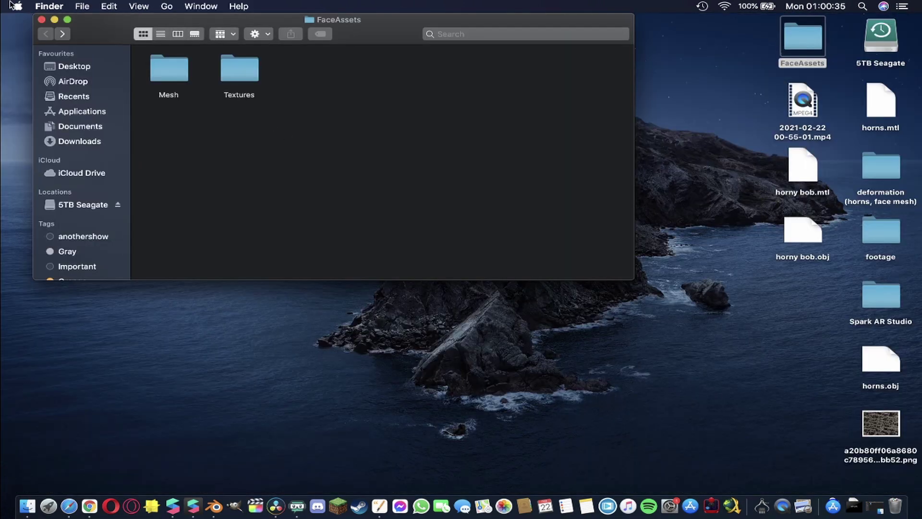
Step: Close the FaceAssets window and switch to Spark AR Studio from the Dock
{"action": "left_click", "coordinate": [40, 20]}
{"action": "left_click", "coordinate": [629, 240]}
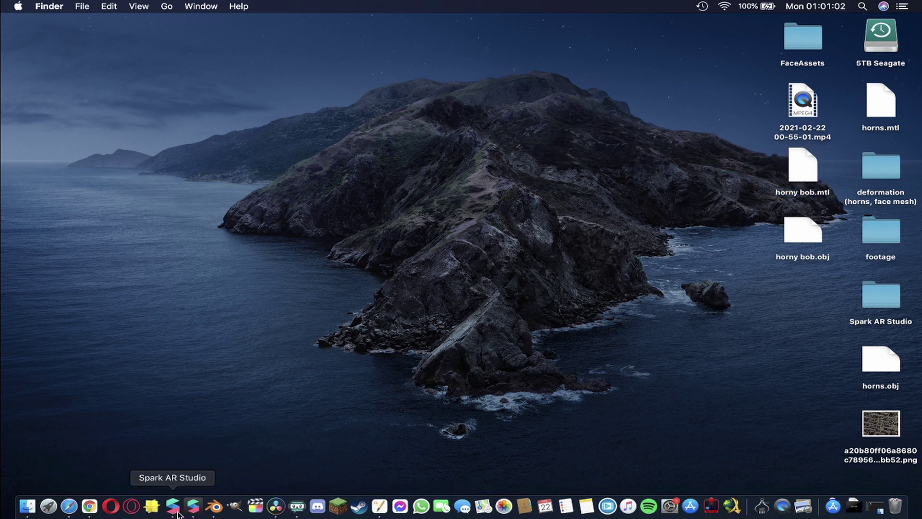
{"action": "left_click", "coordinate": [178, 506]}
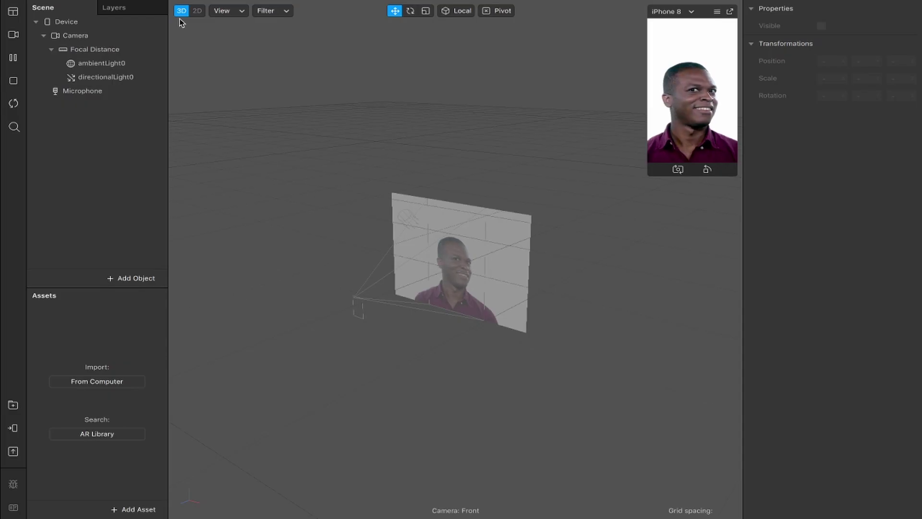
Step: Switch to the 2D view and show an enlarged Patch Editor panel
{"action": "left_click", "coordinate": [210, 22]}
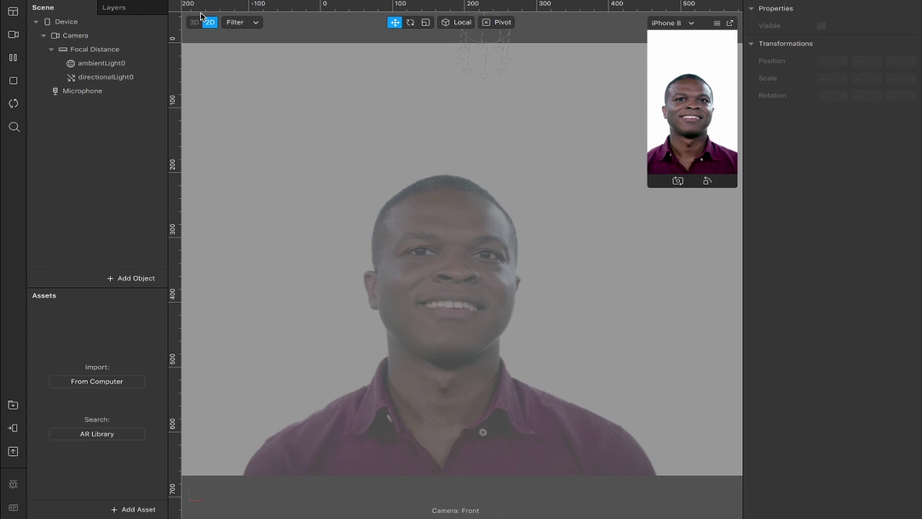
{"action": "left_click", "coordinate": [181, 7]}
{"action": "left_click", "coordinate": [226, 19]}
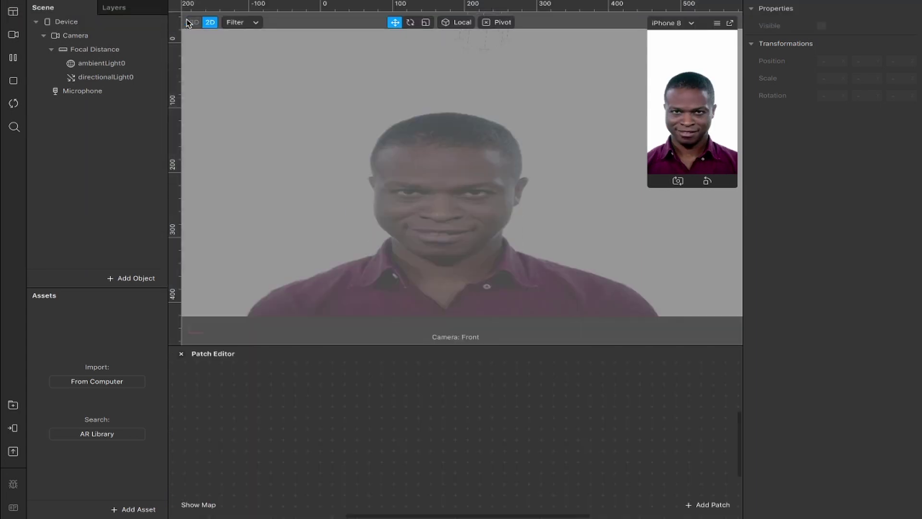
{"action": "left_click_drag", "start_coordinate": [308, 344], "coordinate": [325, 287]}
Step: Add a face-tracked face mesh and rename it horny bob
{"action": "right_click", "coordinate": [104, 144]}
{"action": "mouse_move", "coordinate": [128, 153]}
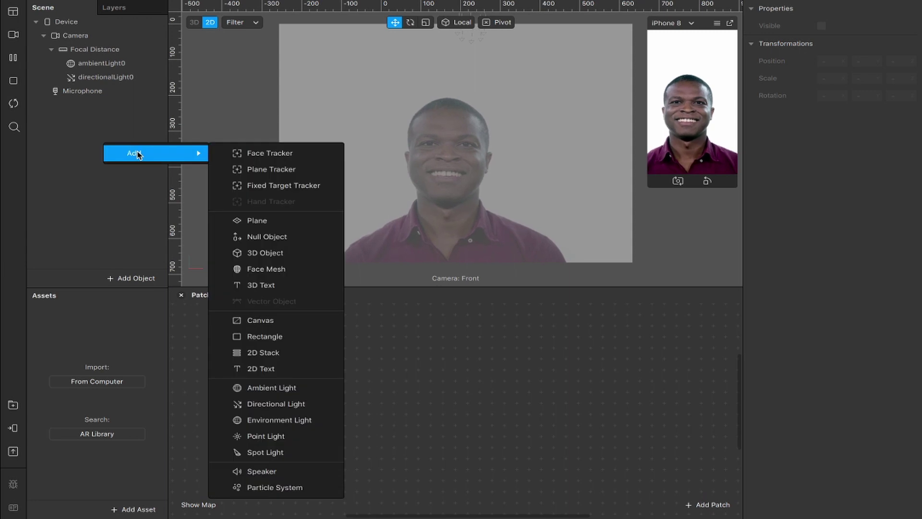
{"action": "left_click", "coordinate": [247, 269]}
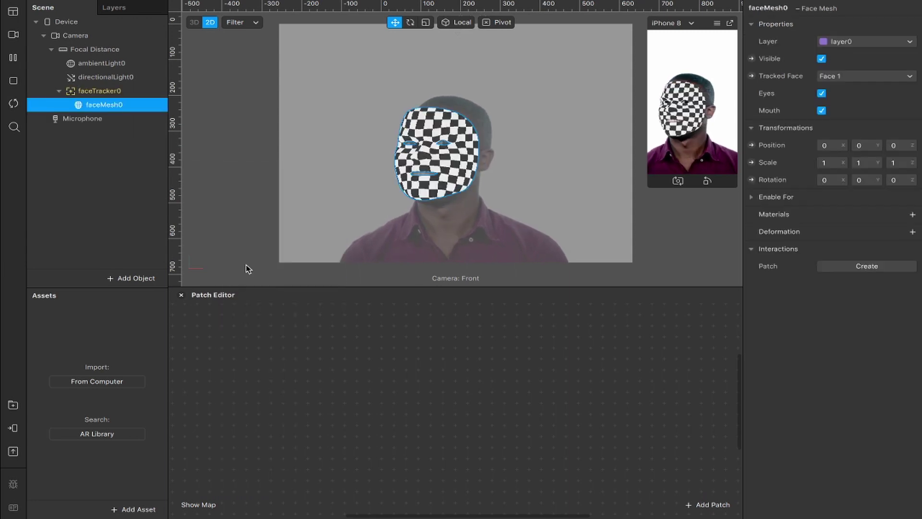
{"action": "left_click", "coordinate": [82, 91]}
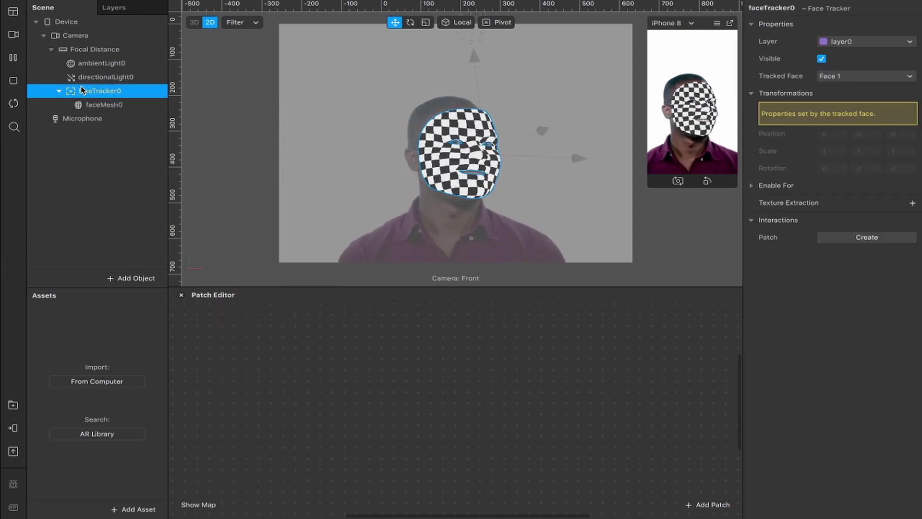
{"action": "double_click", "coordinate": [108, 105]}
{"action": "type", "text": "horny b"}
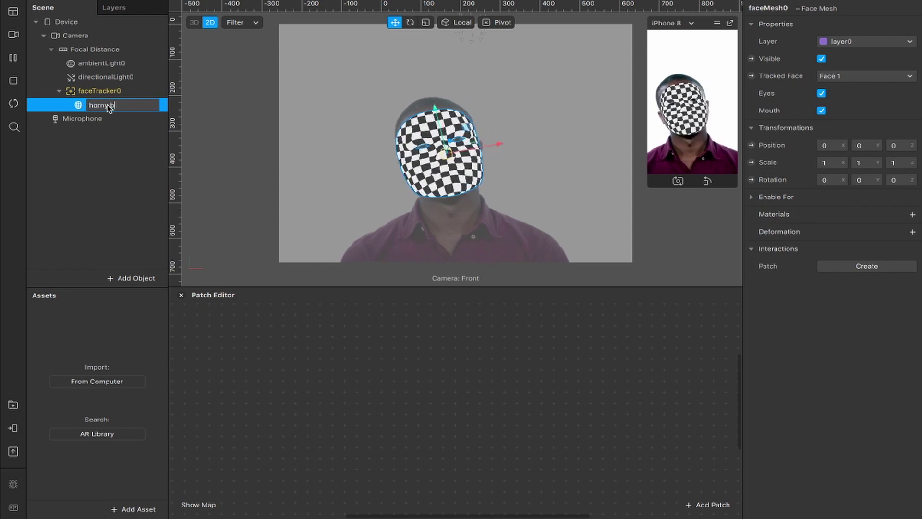
{"action": "type", "text": "ob"}
{"action": "key", "text": "Return"}
Step: Drag horny bob.obj from the desktop into the Spark AR Assets
{"action": "key", "text": "ctrl+Right"}
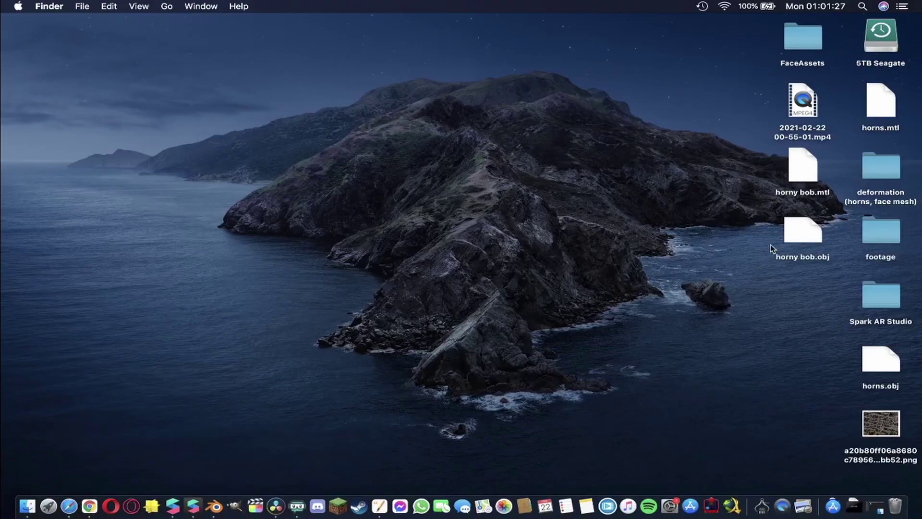
{"action": "left_click_drag", "start_coordinate": [805, 231], "coordinate": [108, 330]}
{"action": "key", "text": "ctrl+Left"}
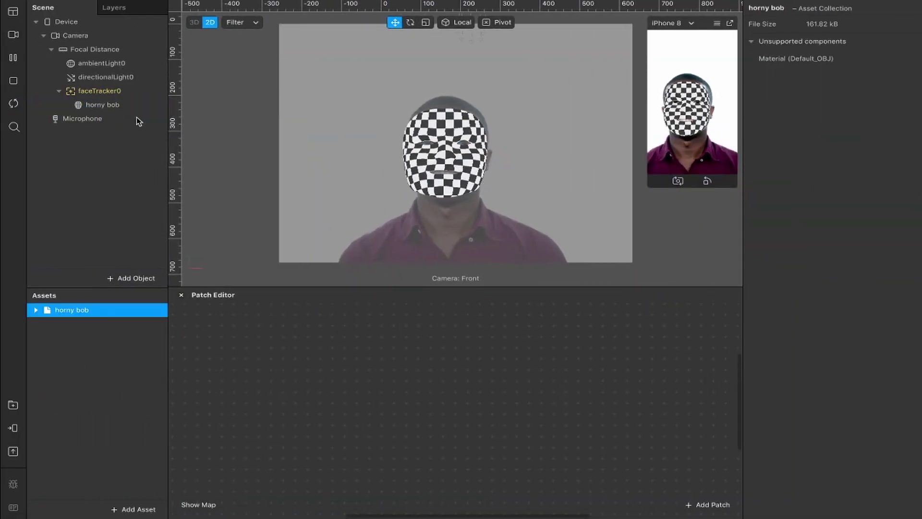
Step: Set the horny bob face mesh's deformation to the horny bob model
{"action": "left_click", "coordinate": [92, 105]}
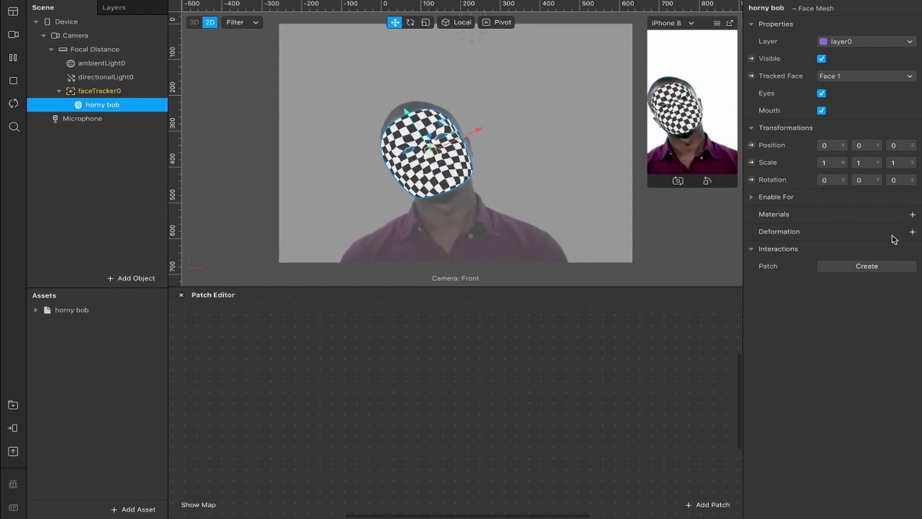
{"action": "left_click", "coordinate": [913, 232]}
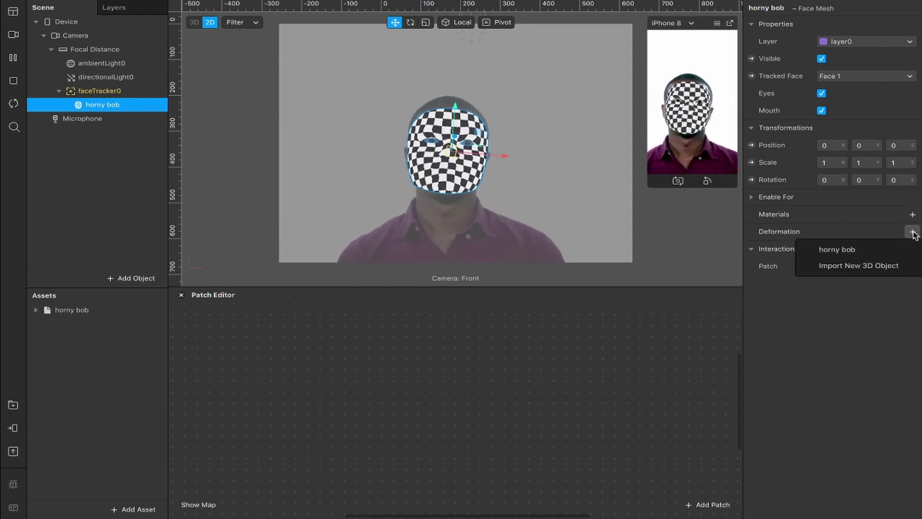
{"action": "left_click", "coordinate": [837, 248]}
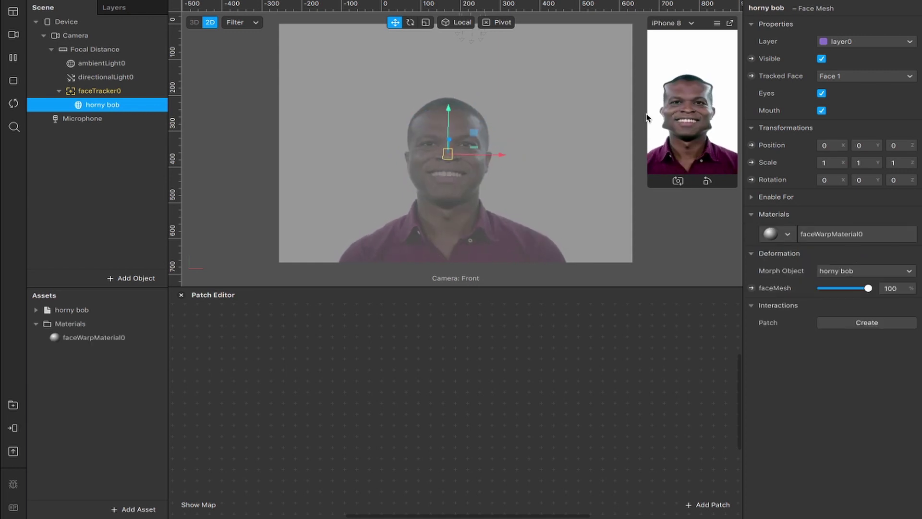
Step: Enlarge the simulator, test the faceMesh blend at 89, and expose its weight as a patch
{"action": "left_click_drag", "start_coordinate": [646, 116], "coordinate": [495, 303]}
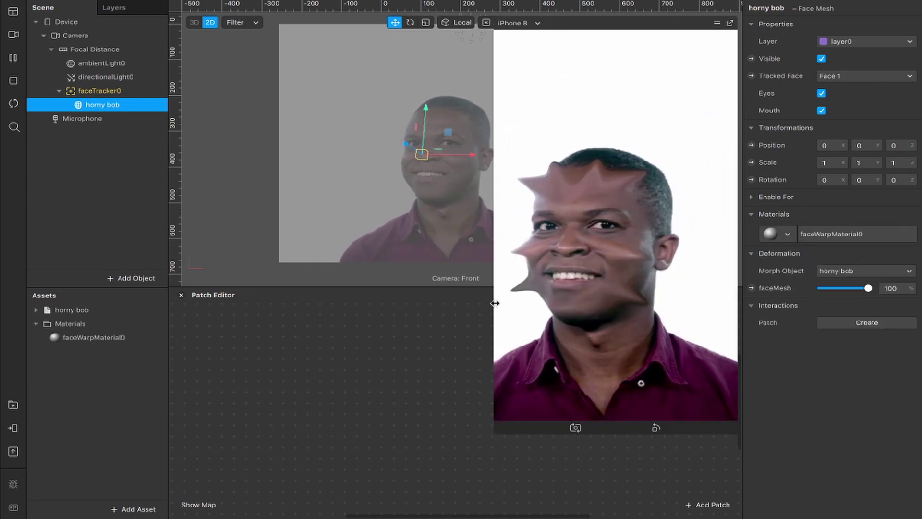
{"action": "mouse_move", "coordinate": [869, 288]}
{"action": "left_mouse_down"}
{"action": "mouse_move", "coordinate": [820, 293]}
{"action": "mouse_move", "coordinate": [872, 290]}
{"action": "left_mouse_up"}
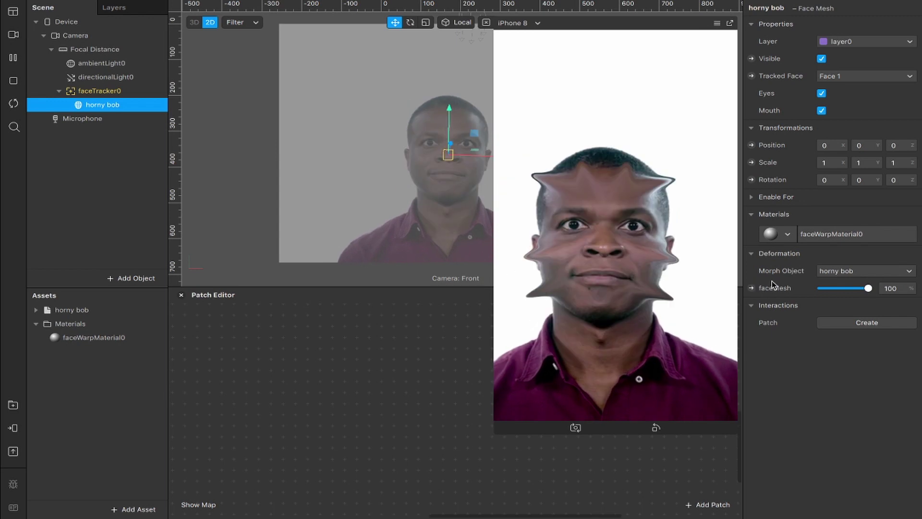
{"action": "left_click", "coordinate": [752, 288]}
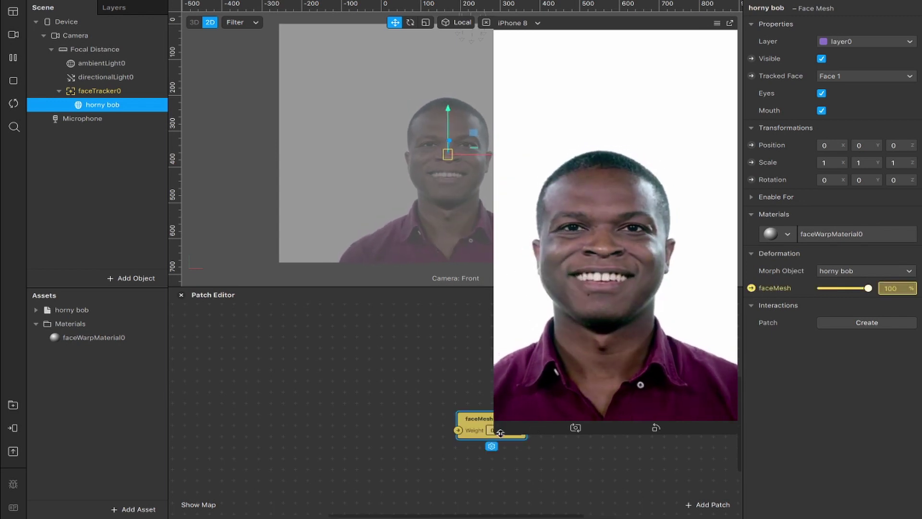
Step: Add faceTracker0 to the Patch Editor and shift the faceMesh patch to the right
{"action": "left_click_drag", "start_coordinate": [498, 425], "coordinate": [586, 405]}
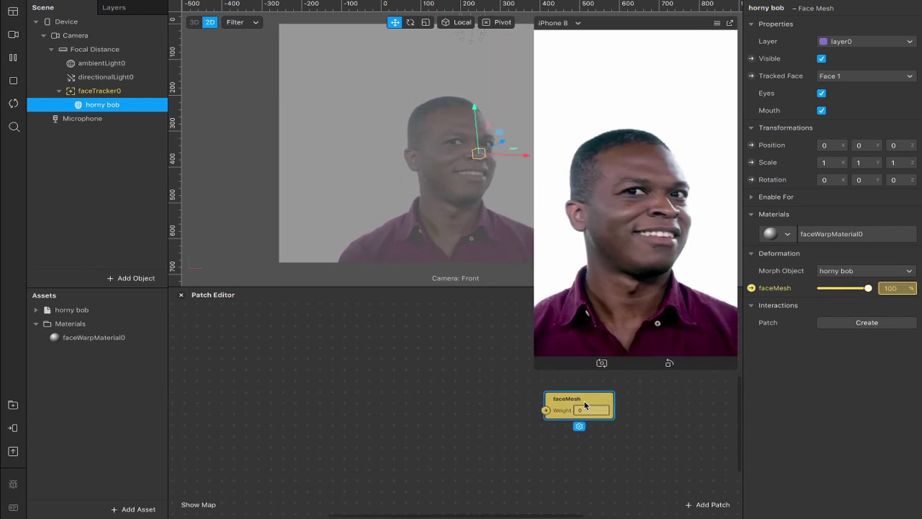
{"action": "left_click", "coordinate": [92, 91]}
{"action": "left_click_drag", "start_coordinate": [91, 92], "coordinate": [267, 391]}
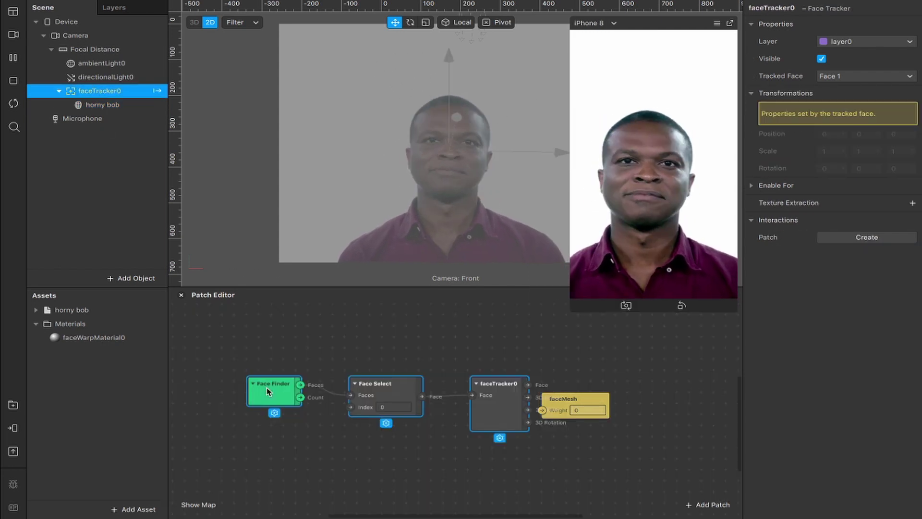
{"action": "left_click_drag", "start_coordinate": [551, 404], "coordinate": [611, 380]}
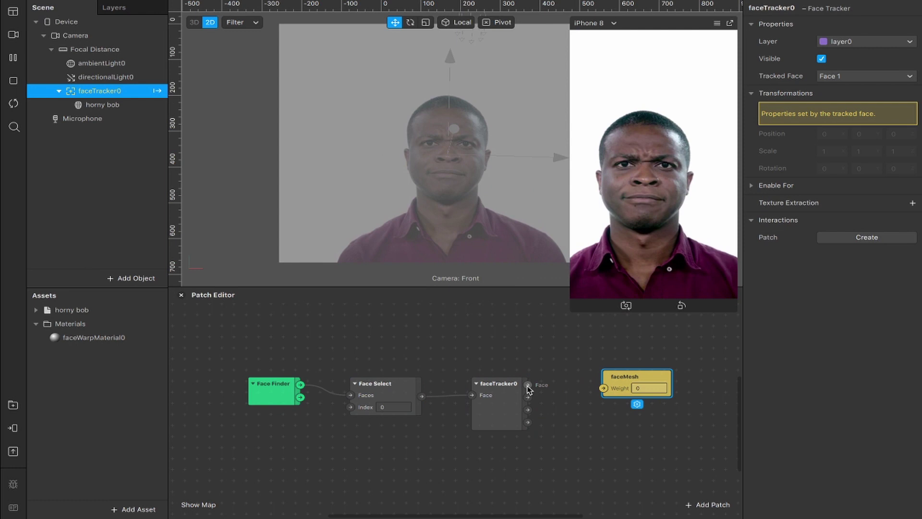
Step: Drag a wire from faceTracker0's Face output and pick the Interaction > Mouth Open patch
{"action": "mouse_move", "coordinate": [529, 389]}
{"action": "left_mouse_down"}
{"action": "mouse_move", "coordinate": [593, 395]}
{"action": "mouse_move", "coordinate": [533, 382]}
{"action": "left_mouse_up"}
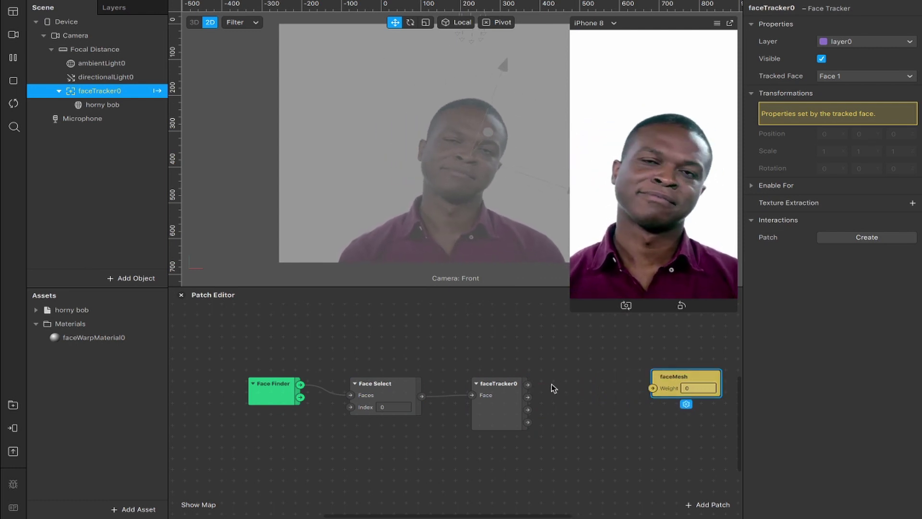
{"action": "left_click_drag", "start_coordinate": [528, 384], "coordinate": [547, 381]}
{"action": "left_click", "coordinate": [352, 205]}
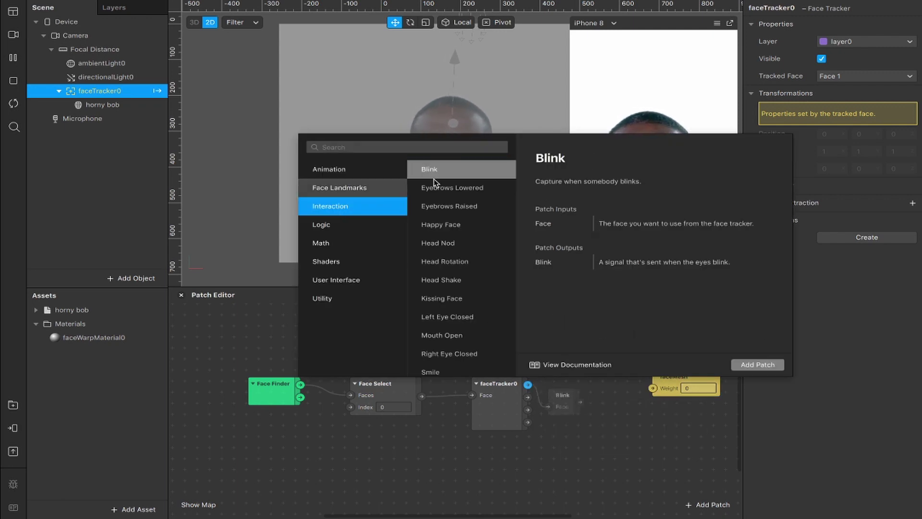
{"action": "scroll", "coordinate": [451, 250], "scroll_direction": "down", "scroll_amount": 1}
{"action": "left_click", "coordinate": [466, 317]}
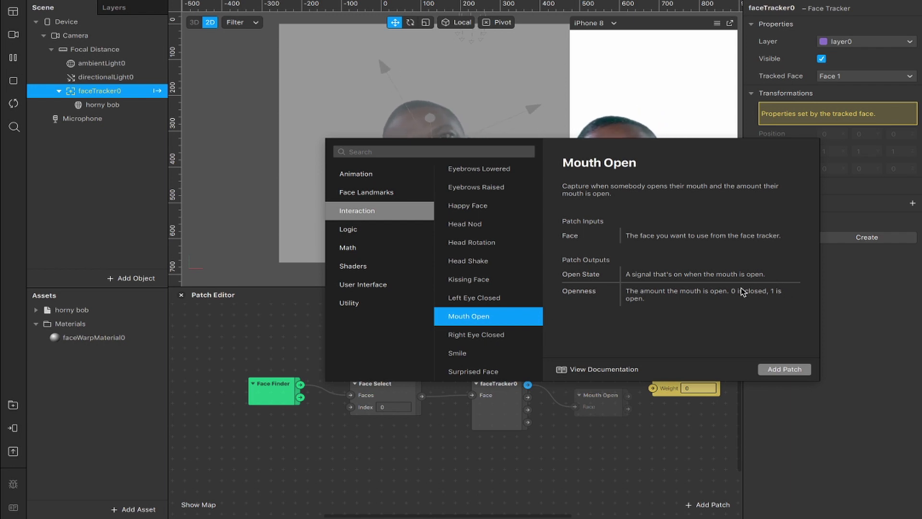
Step: Connect Mouth Open's Openness to the faceMesh Weight and switch the preview to the live webcam
{"action": "double_click", "coordinate": [473, 317]}
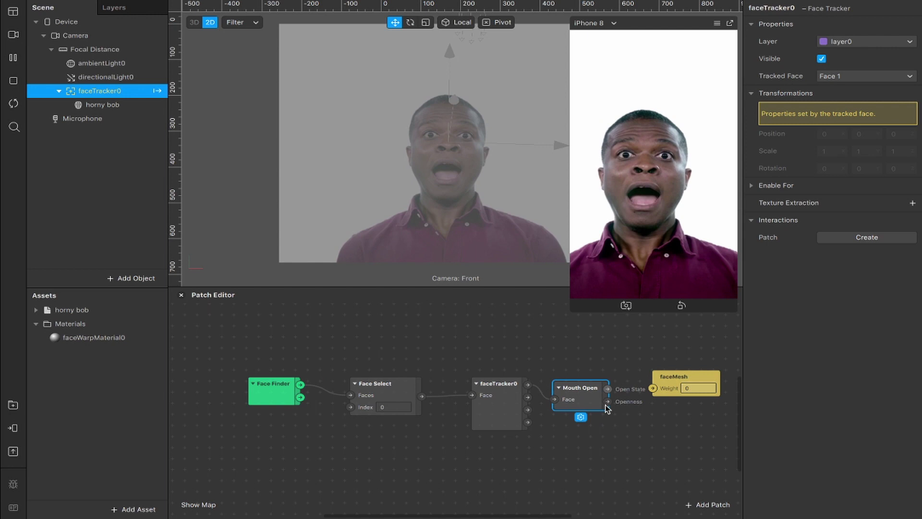
{"action": "left_click_drag", "start_coordinate": [608, 401], "coordinate": [653, 388]}
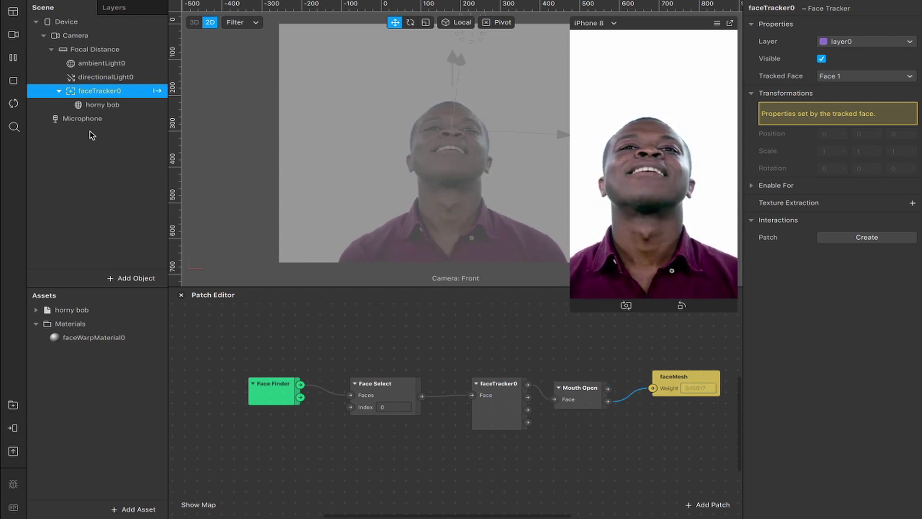
{"action": "left_click", "coordinate": [13, 34]}
{"action": "left_click", "coordinate": [55, 54]}
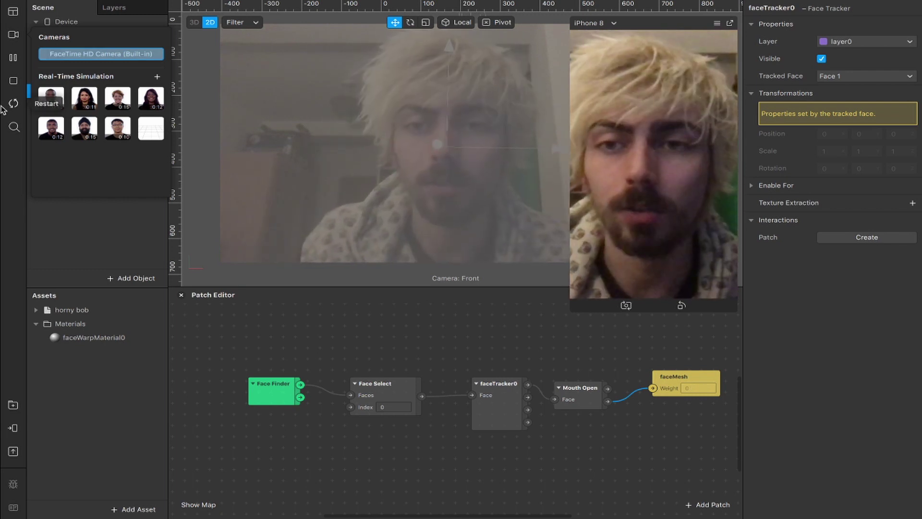
Step: Assign the Default_OBJ material to the horny bob face mesh
{"action": "left_click", "coordinate": [119, 105]}
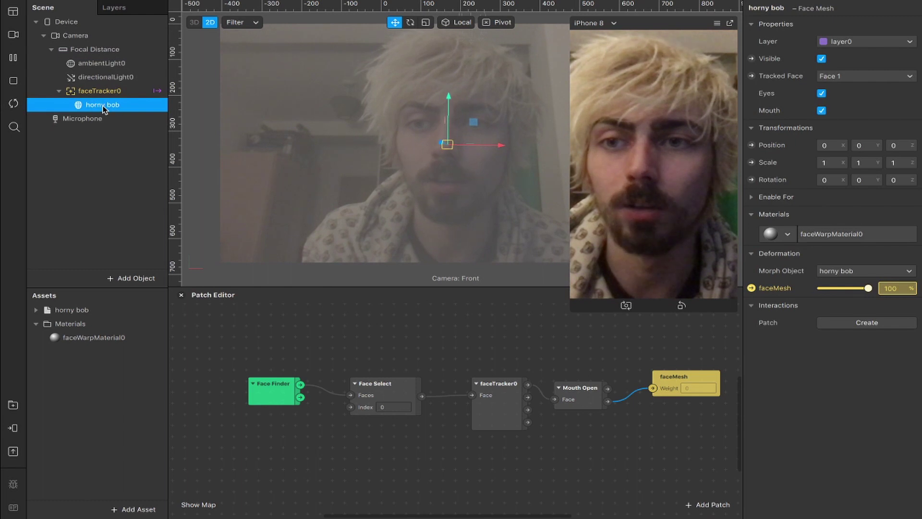
{"action": "left_click", "coordinate": [787, 234]}
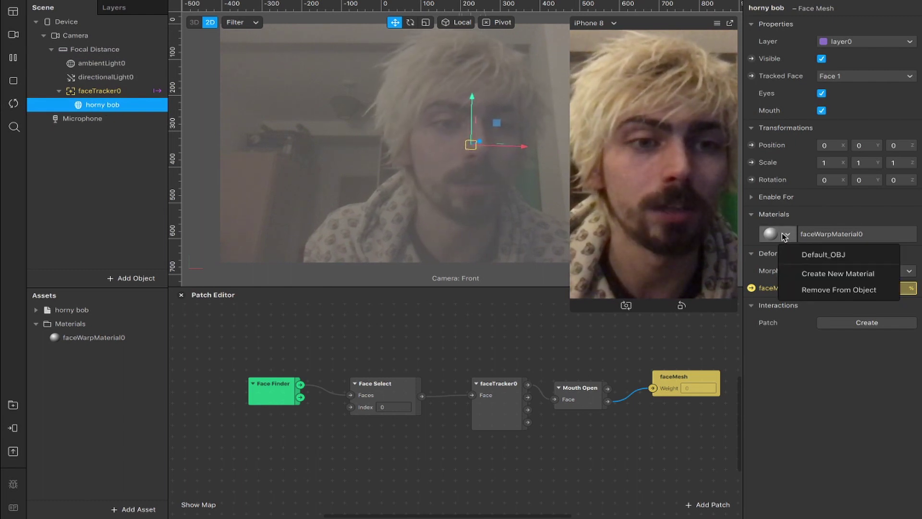
{"action": "left_click", "coordinate": [822, 255]}
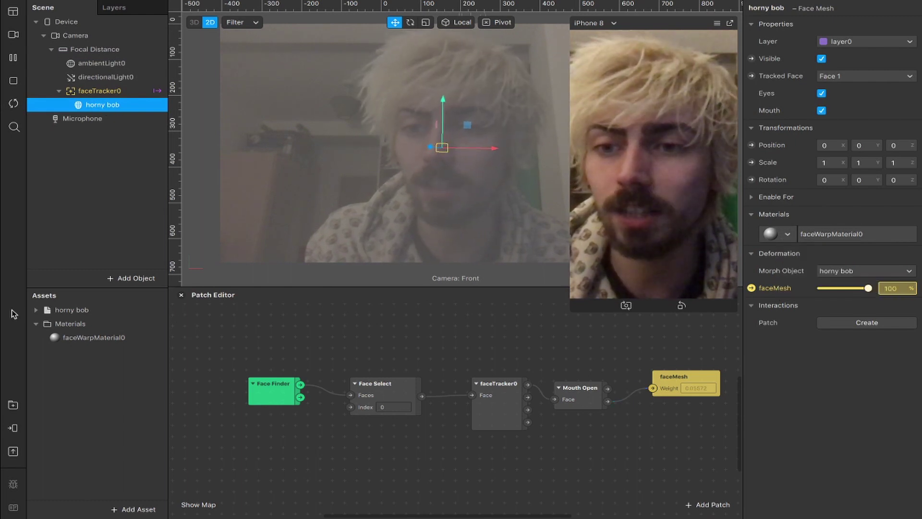
{"action": "left_click", "coordinate": [36, 309]}
{"action": "left_click", "coordinate": [90, 337]}
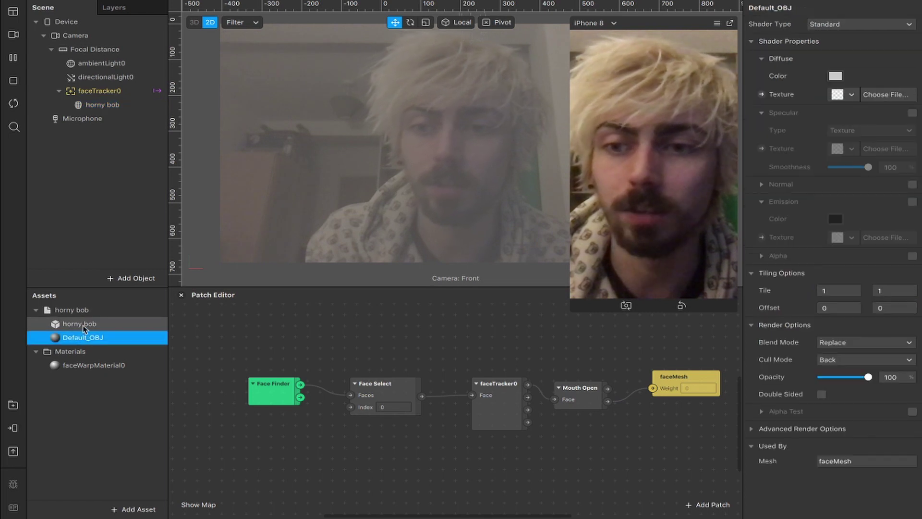
{"action": "left_click", "coordinate": [93, 324]}
{"action": "left_click", "coordinate": [68, 337]}
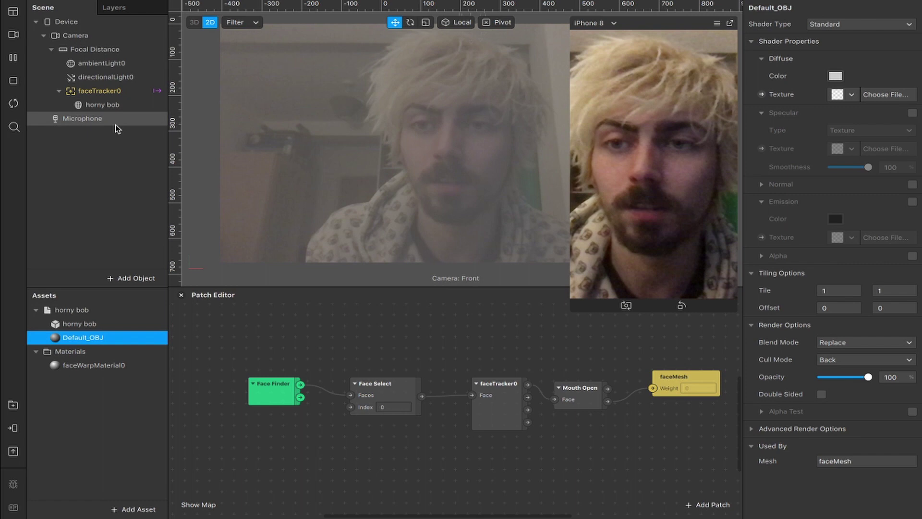
{"action": "left_click", "coordinate": [102, 105]}
{"action": "left_click", "coordinate": [824, 234]}
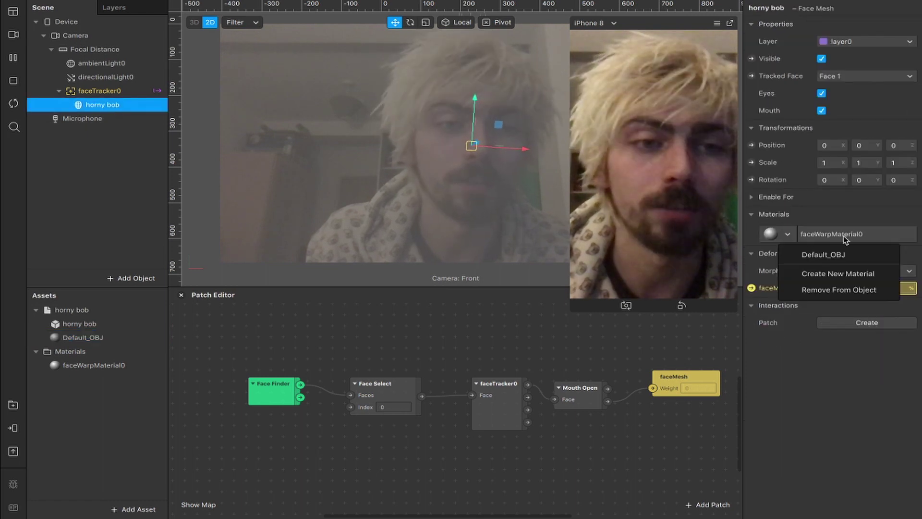
{"action": "left_click", "coordinate": [830, 255]}
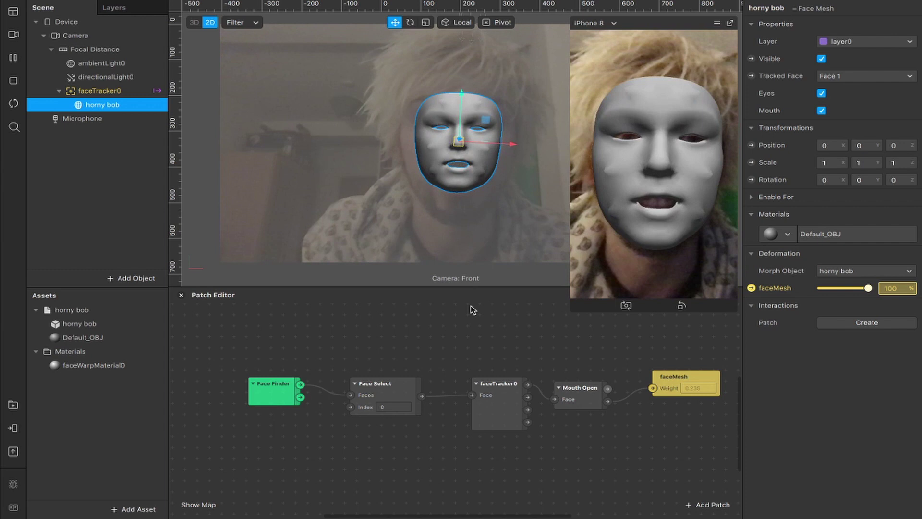
Step: Preview other diffuse colours on Default_OBJ, then cancel to keep light grey
{"action": "left_click", "coordinate": [89, 339]}
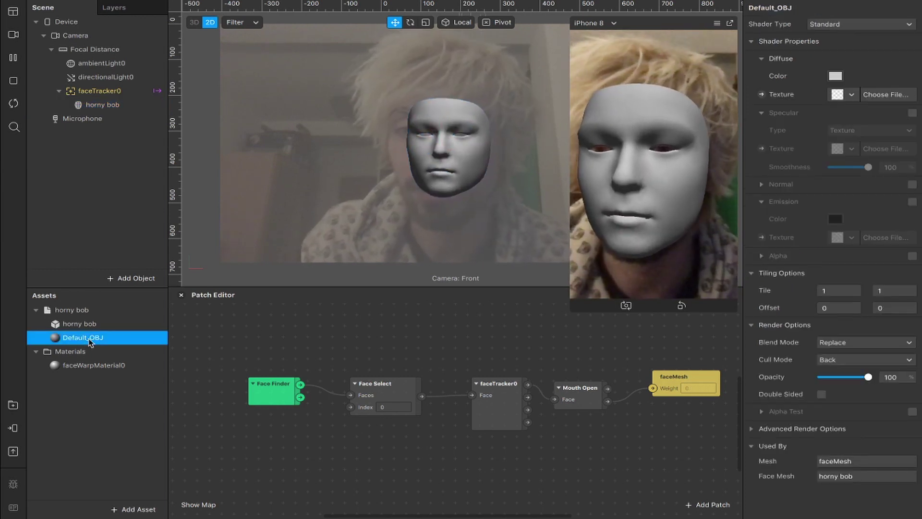
{"action": "left_click", "coordinate": [835, 76]}
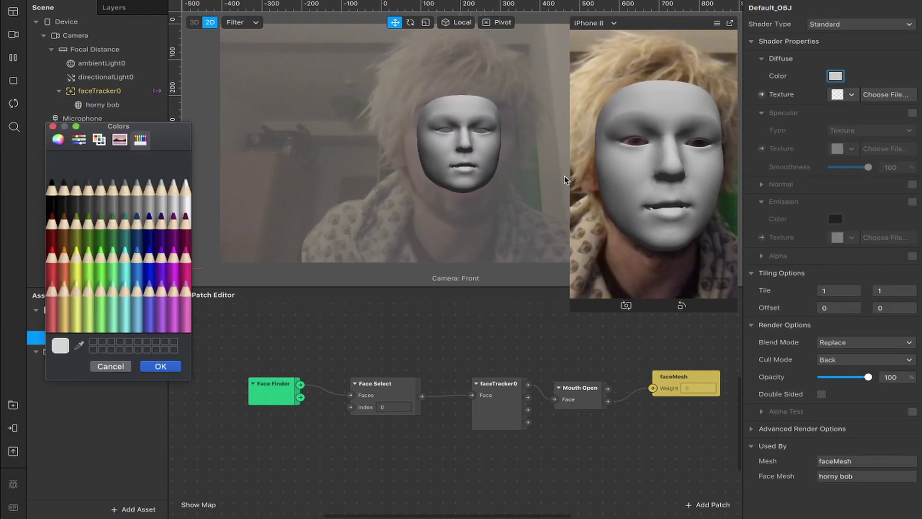
{"action": "mouse_move", "coordinate": [161, 259]}
{"action": "left_mouse_down"}
{"action": "mouse_move", "coordinate": [98, 262]}
{"action": "mouse_move", "coordinate": [106, 214]}
{"action": "left_mouse_up"}
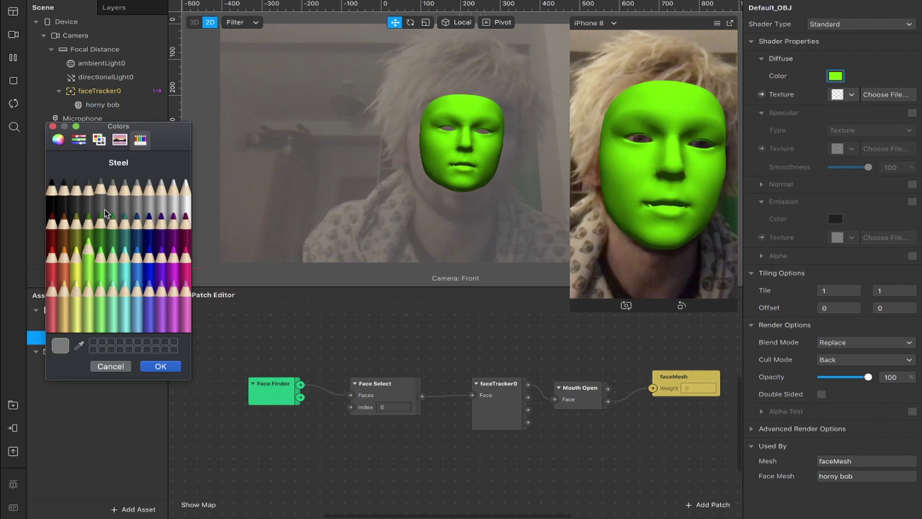
{"action": "left_click", "coordinate": [99, 367]}
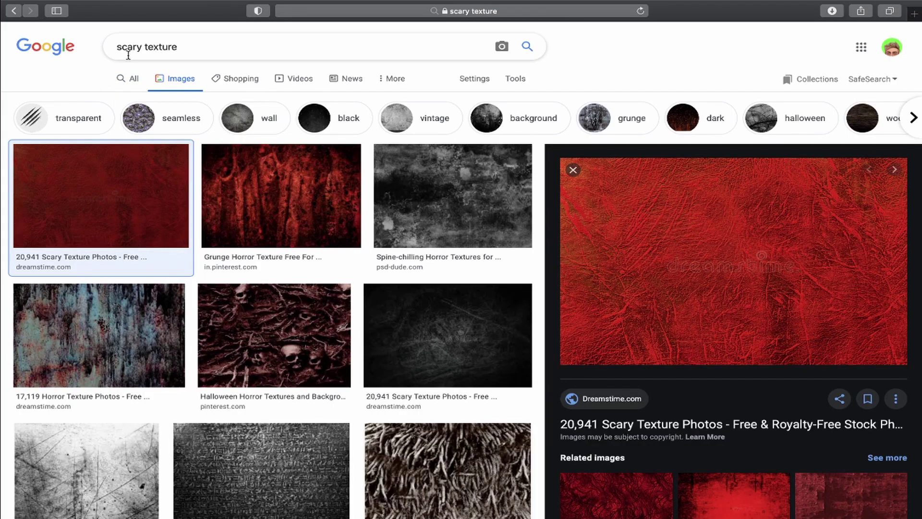
Step: Open the red scary texture full size, save it to the desktop, and return to Spark AR
{"action": "right_click", "coordinate": [702, 269]}
{"action": "left_click", "coordinate": [731, 363]}
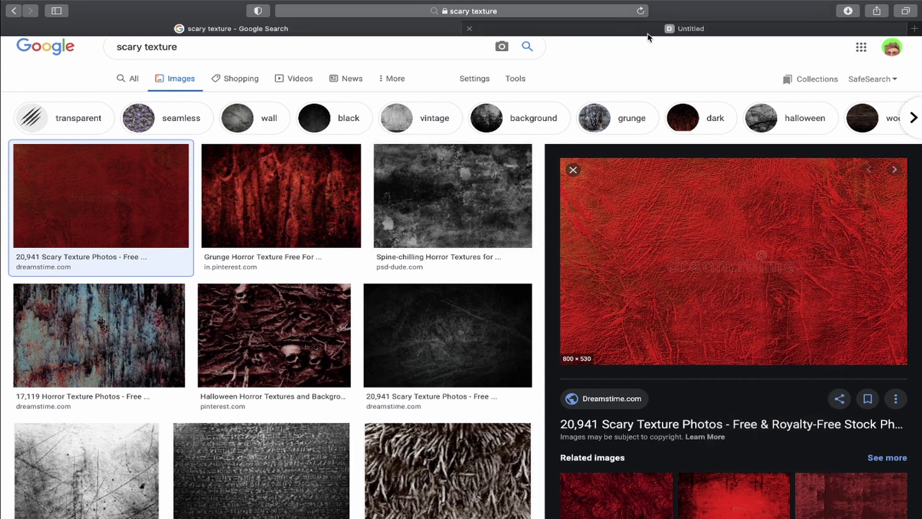
{"action": "left_click", "coordinate": [647, 34]}
{"action": "left_click_drag", "start_coordinate": [455, 191], "coordinate": [86, 413]}
{"action": "key", "text": "ctrl+Left"}
Step: Import the red grunge image and set it as Default_OBJ's diffuse texture
{"action": "left_click", "coordinate": [85, 338]}
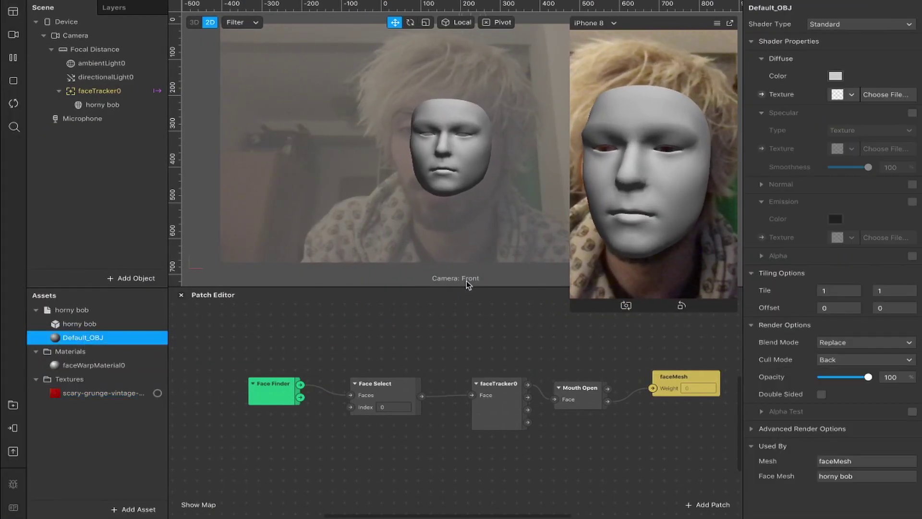
{"action": "left_click", "coordinate": [852, 94]}
{"action": "left_click", "coordinate": [773, 130]}
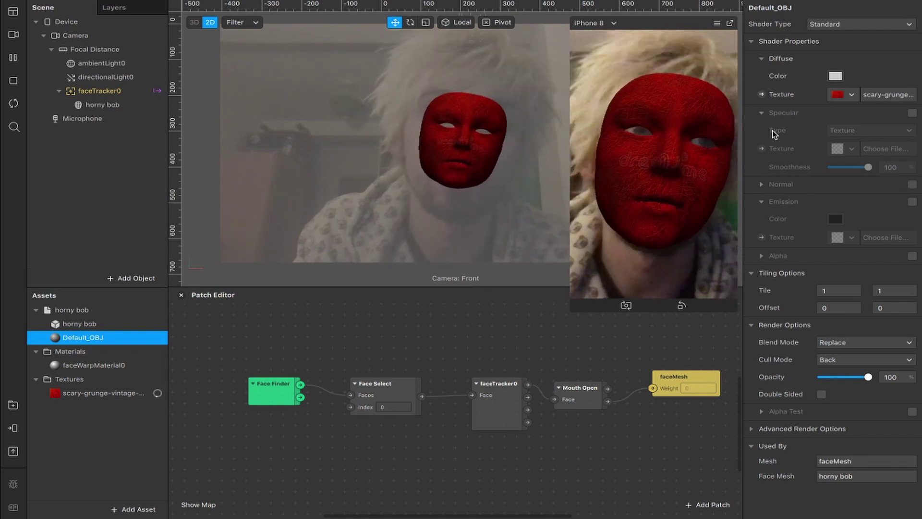
Step: Try dark, sea-foam and green tints on the mask, then cancel to keep white
{"action": "left_click", "coordinate": [835, 76]}
{"action": "left_click", "coordinate": [129, 244]}
{"action": "left_click", "coordinate": [113, 249]}
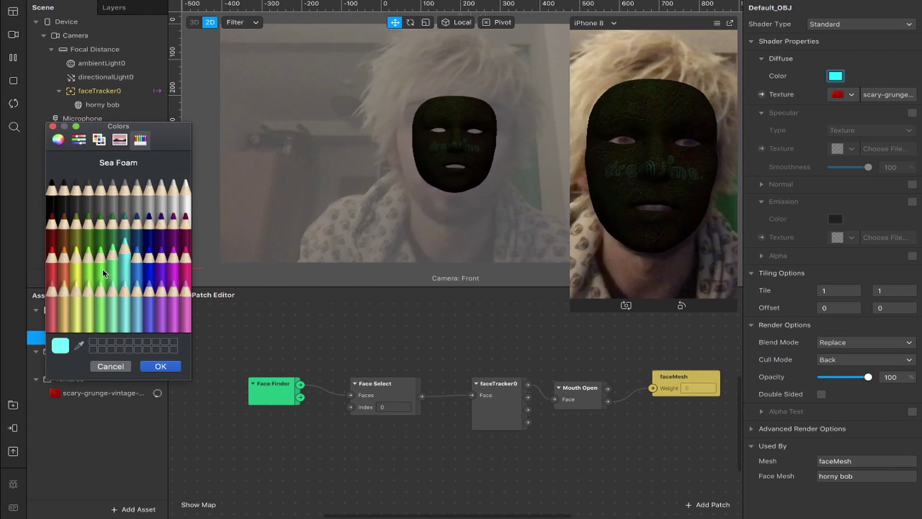
{"action": "left_click", "coordinate": [82, 250]}
{"action": "left_click", "coordinate": [101, 250]}
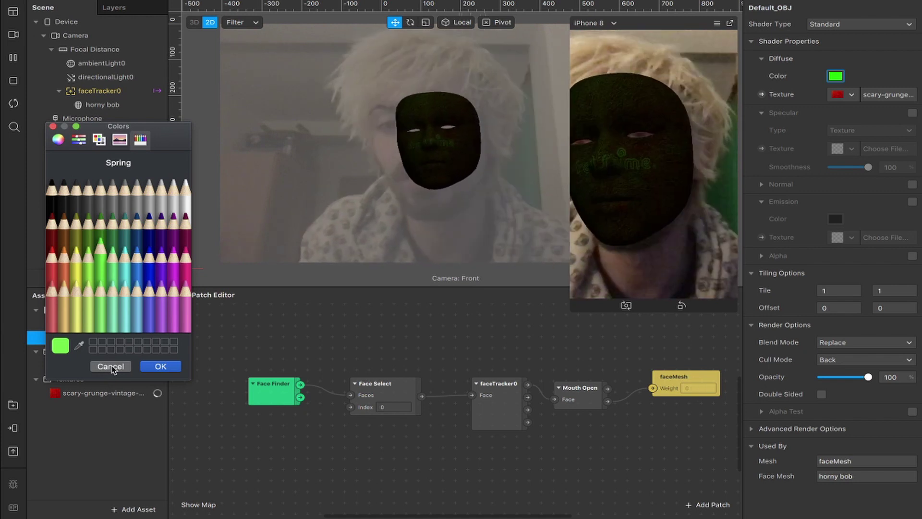
{"action": "left_click", "coordinate": [110, 366]}
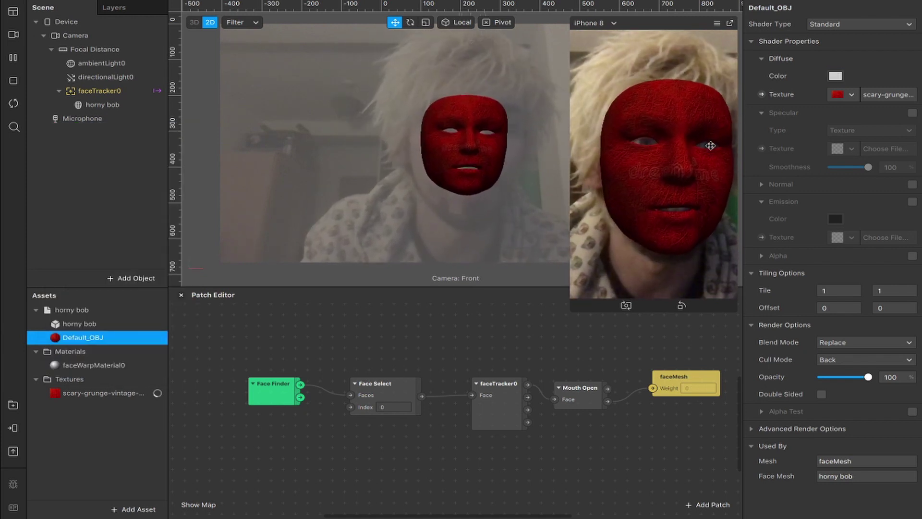
Step: Enable emission on the mask material and set its colour to Midnight dark blue
{"action": "left_click", "coordinate": [912, 202]}
{"action": "left_click", "coordinate": [835, 219]}
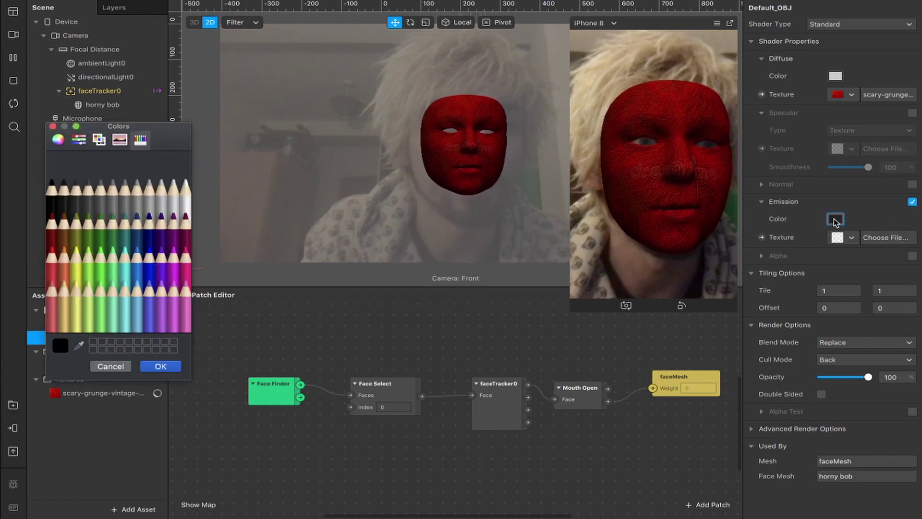
{"action": "left_click", "coordinate": [119, 250]}
{"action": "left_click", "coordinate": [148, 229]}
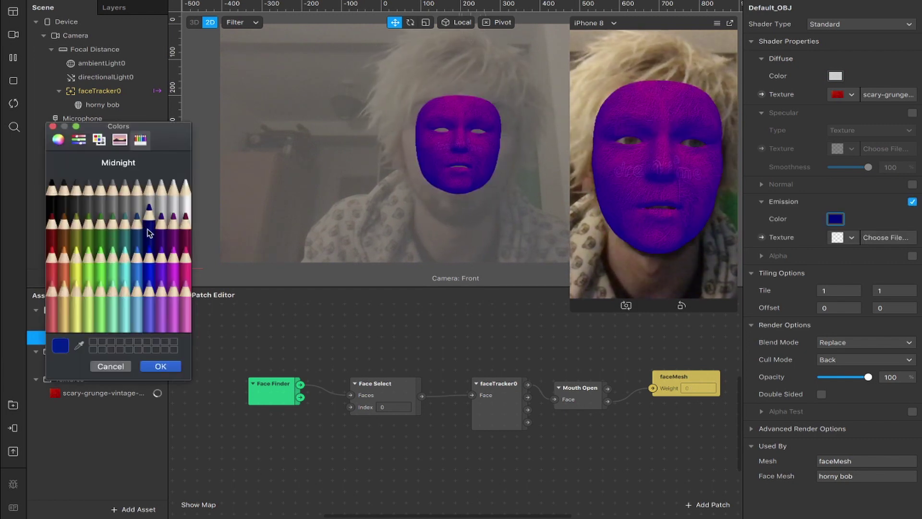
{"action": "left_click", "coordinate": [170, 264]}
{"action": "left_click", "coordinate": [143, 250]}
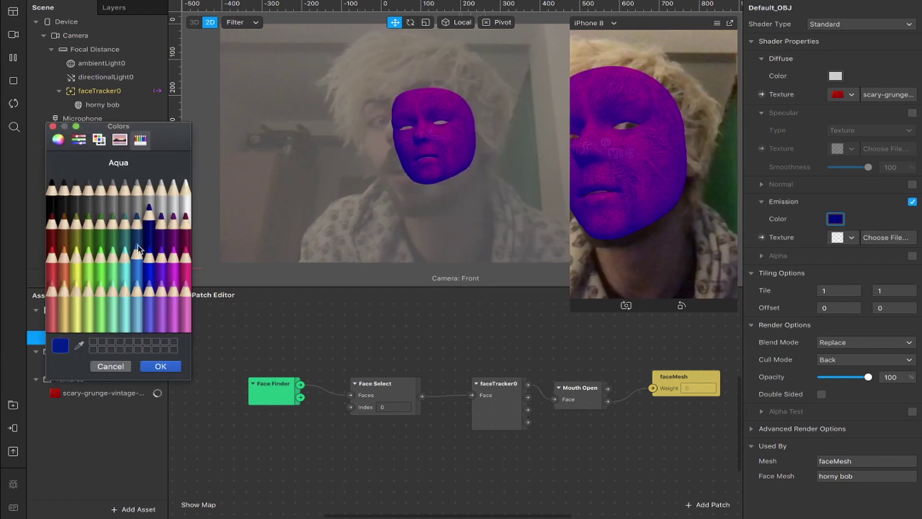
{"action": "left_click", "coordinate": [159, 366]}
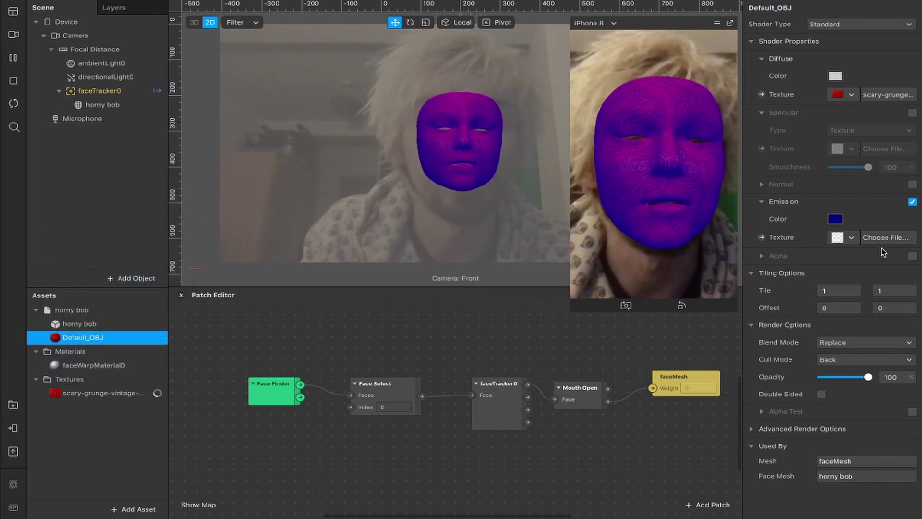
Step: Enable specular and set its smoothness to 70
{"action": "left_click", "coordinate": [912, 113]}
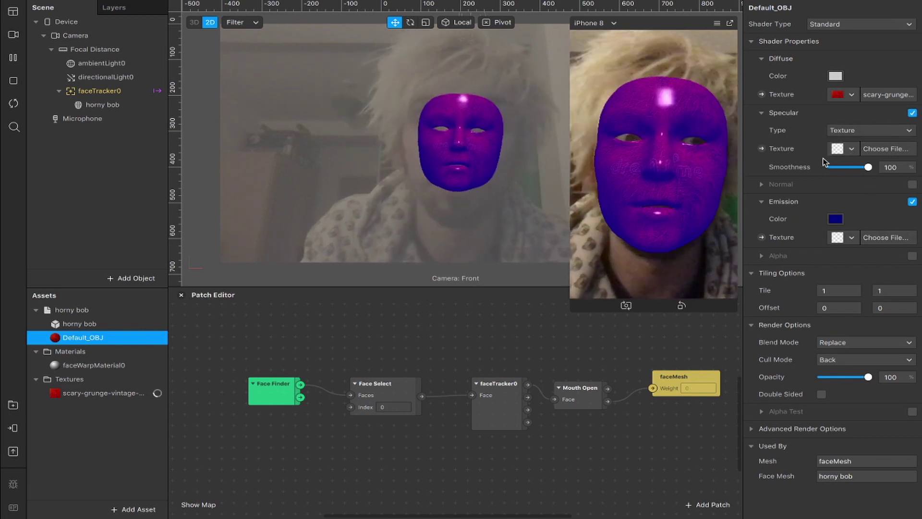
{"action": "left_click", "coordinate": [858, 167]}
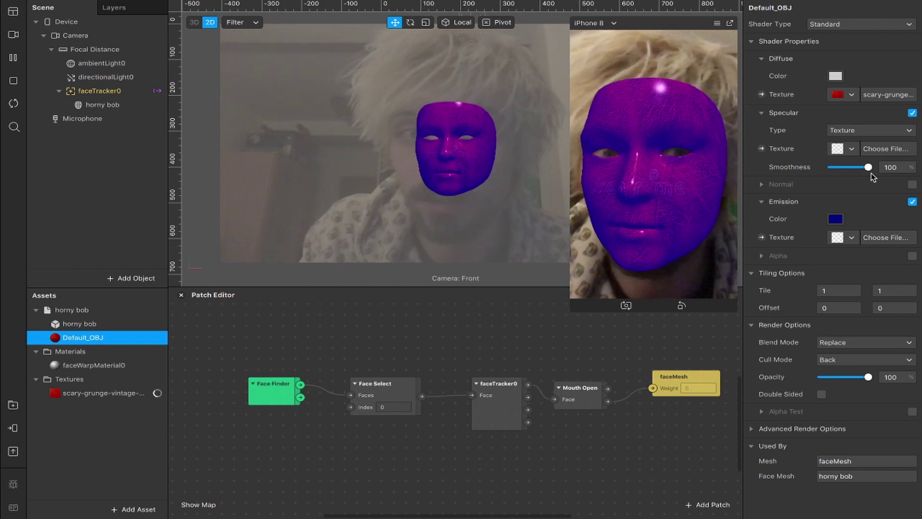
{"action": "scroll", "coordinate": [871, 174], "scroll_direction": "down", "scroll_amount": 5}
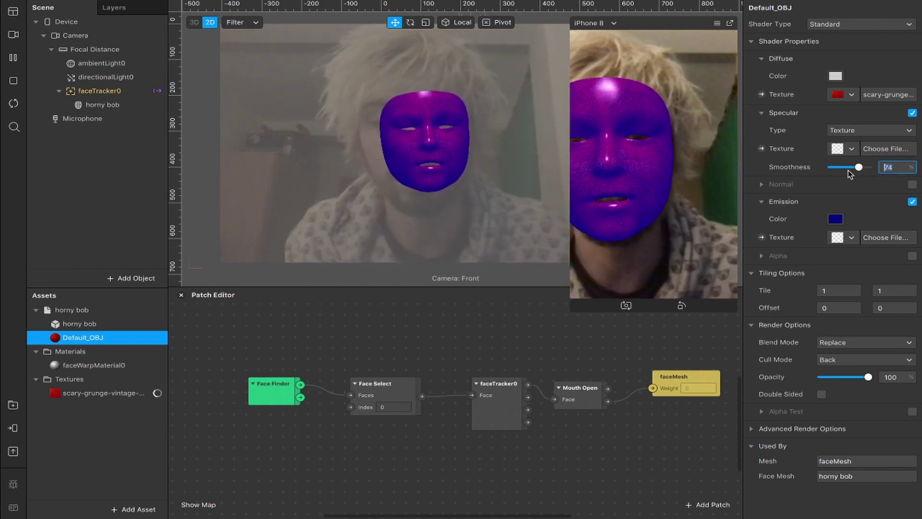
{"action": "type", "text": "0"}
{"action": "key", "text": "Return"}
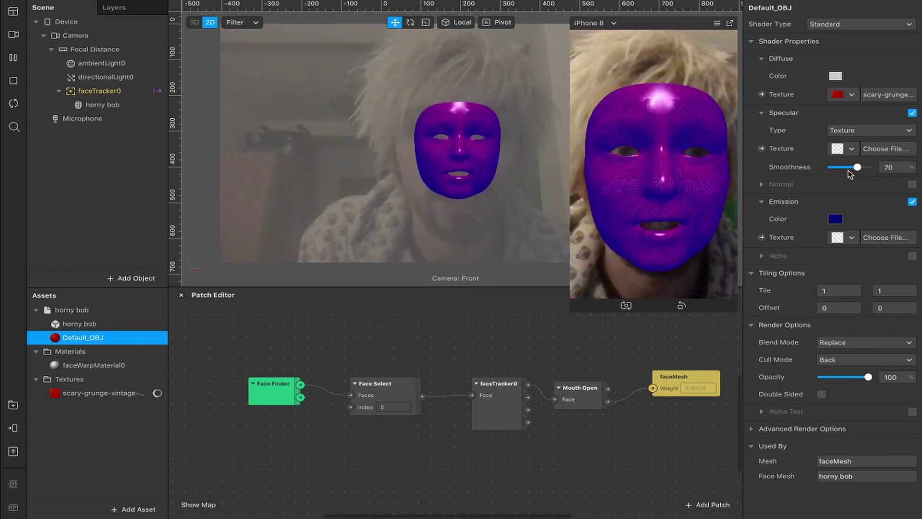
Step: Lower ambientLight0's intensity from 75 to 68, then select directionalLight0
{"action": "left_click", "coordinate": [91, 64]}
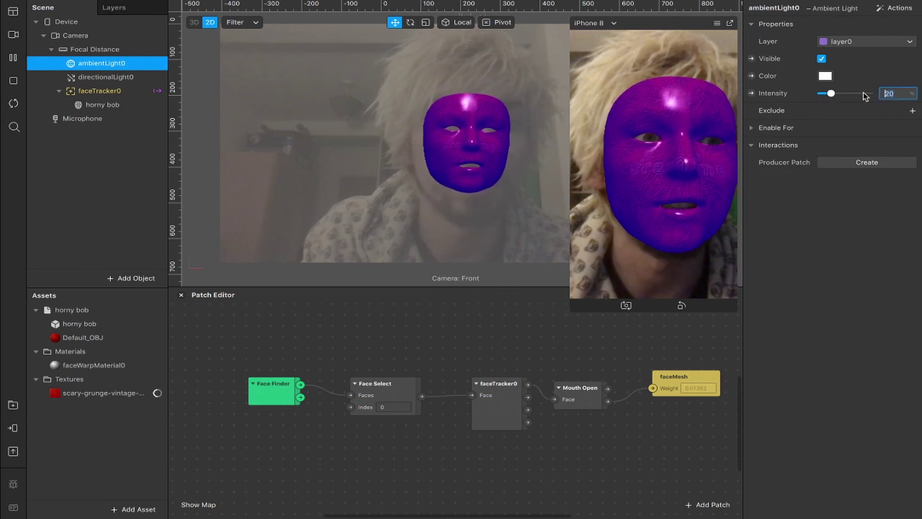
{"action": "type", "text": "75"}
{"action": "key", "text": "Return"}
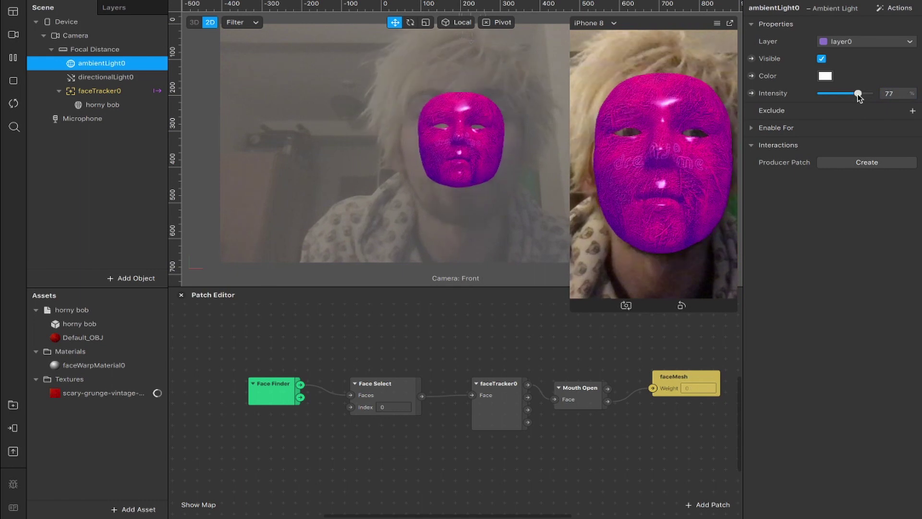
{"action": "left_click_drag", "start_coordinate": [858, 96], "coordinate": [858, 96]}
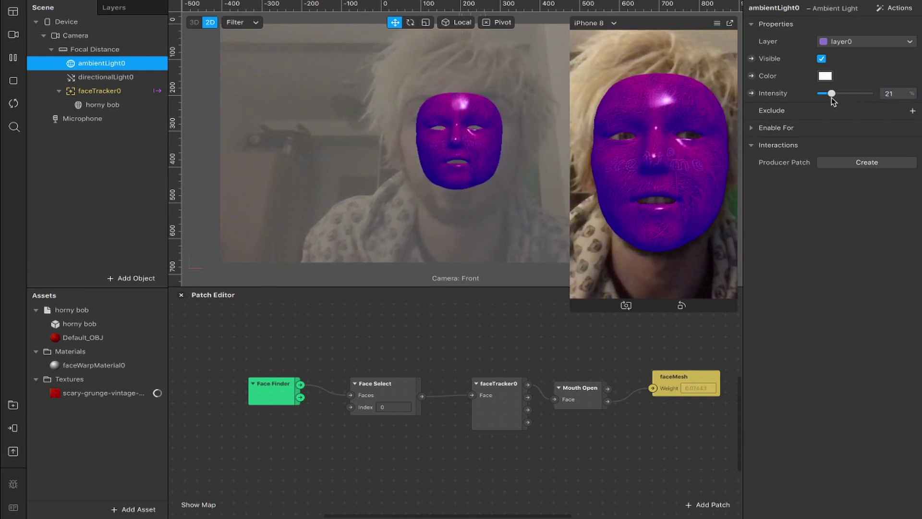
{"action": "left_click_drag", "start_coordinate": [870, 101], "coordinate": [854, 103]}
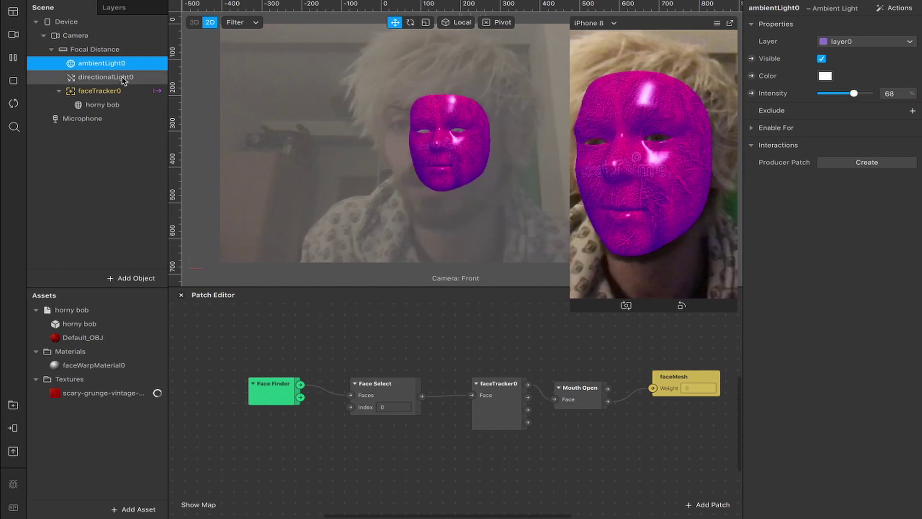
{"action": "left_click", "coordinate": [124, 77]}
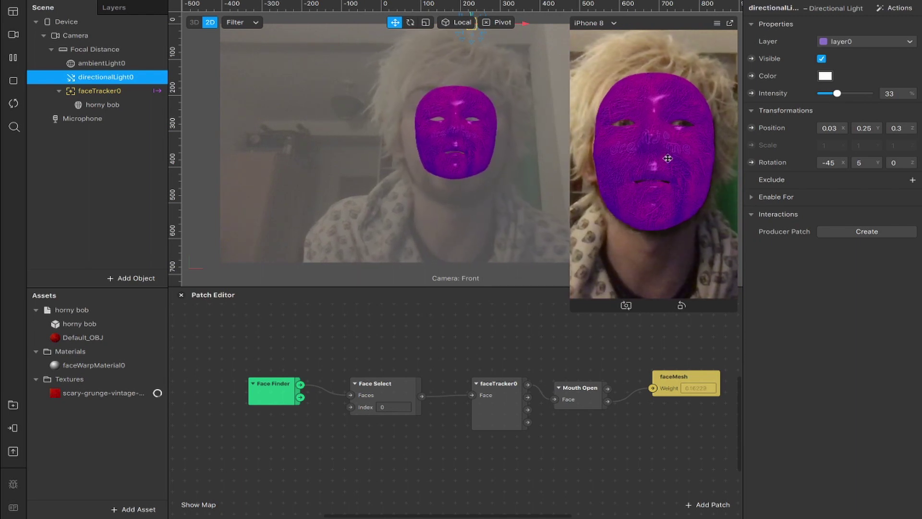
Step: Add a new Face Mesh under faceTracker0, placed above horny bob
{"action": "left_click", "coordinate": [104, 91]}
{"action": "right_click", "coordinate": [105, 91]}
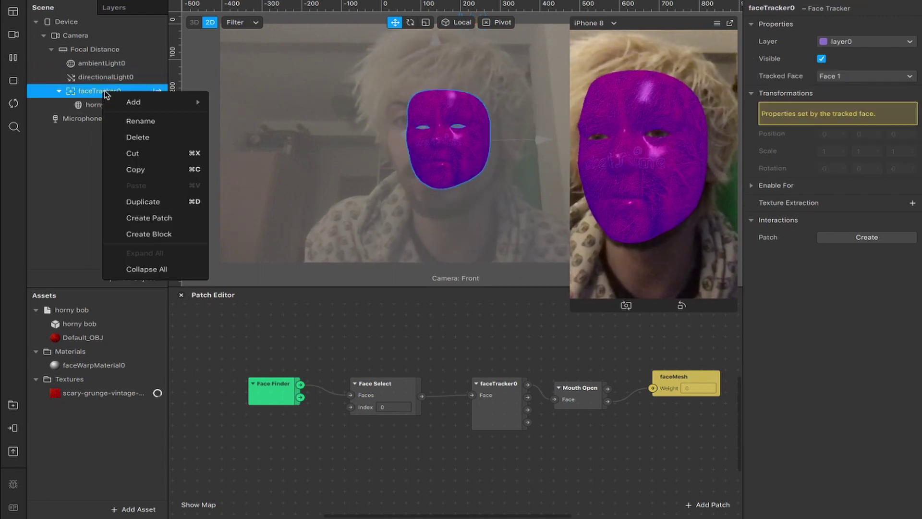
{"action": "mouse_move", "coordinate": [159, 102]}
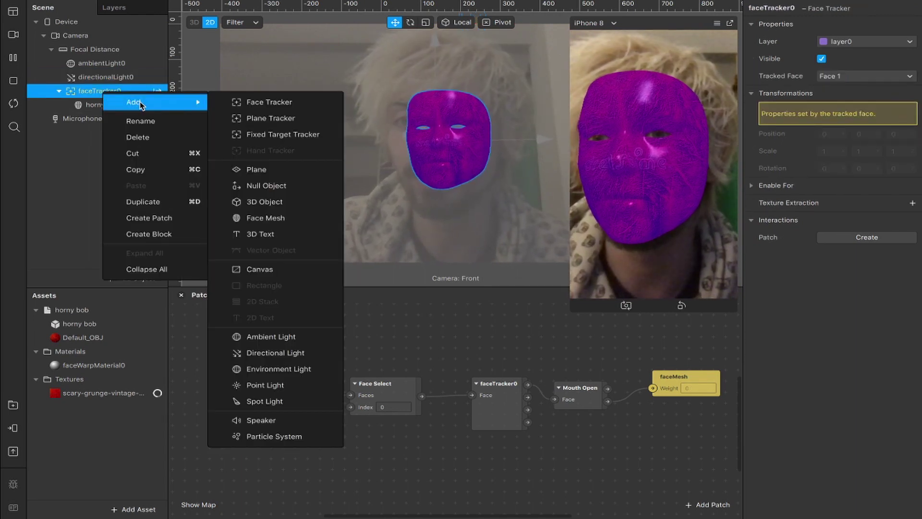
{"action": "left_click", "coordinate": [274, 219]}
{"action": "left_click_drag", "start_coordinate": [102, 97], "coordinate": [102, 98]}
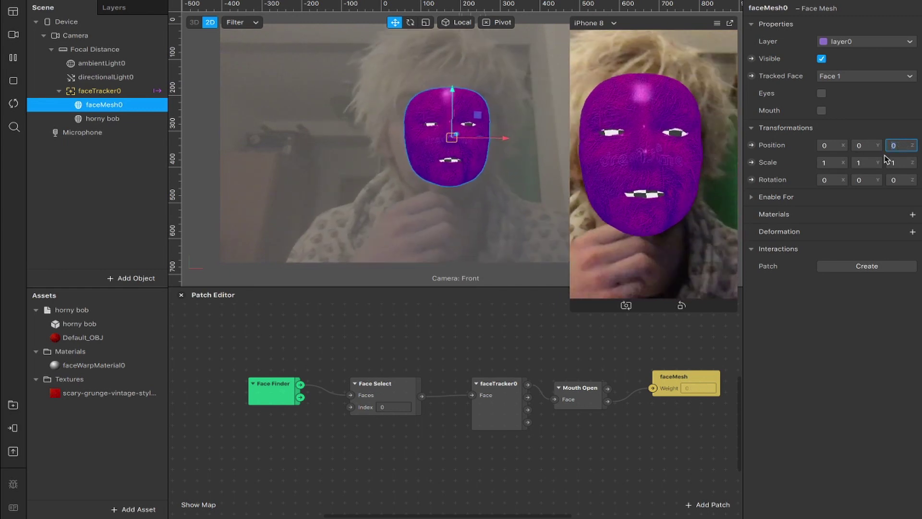
Step: Set faceMesh0's Position Z to -0.01 and its scale to 0.9
{"action": "type", "text": "0.01"}
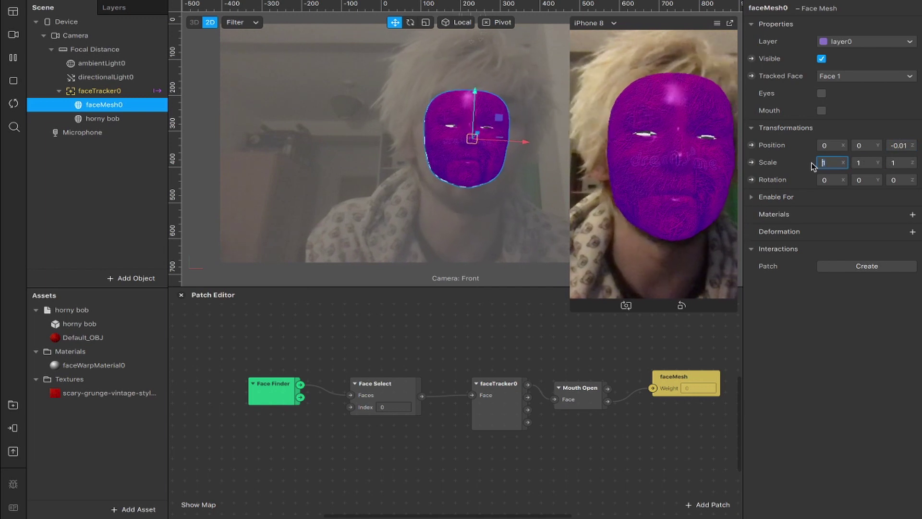
{"action": "key", "text": "Tab"}
{"action": "type", "text": "0."}
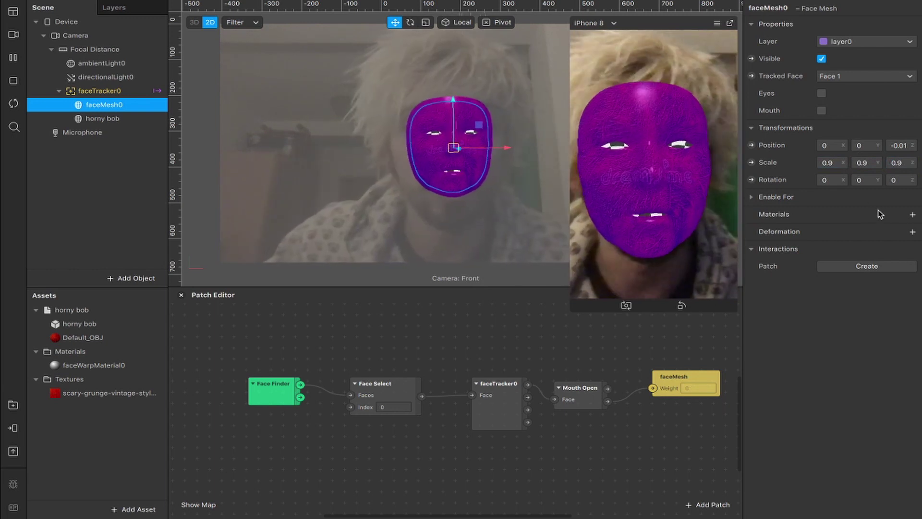
Step: Create a new material for the face mesh and name it eyes/mouth
{"action": "left_click", "coordinate": [912, 215]}
{"action": "left_click", "coordinate": [851, 254]}
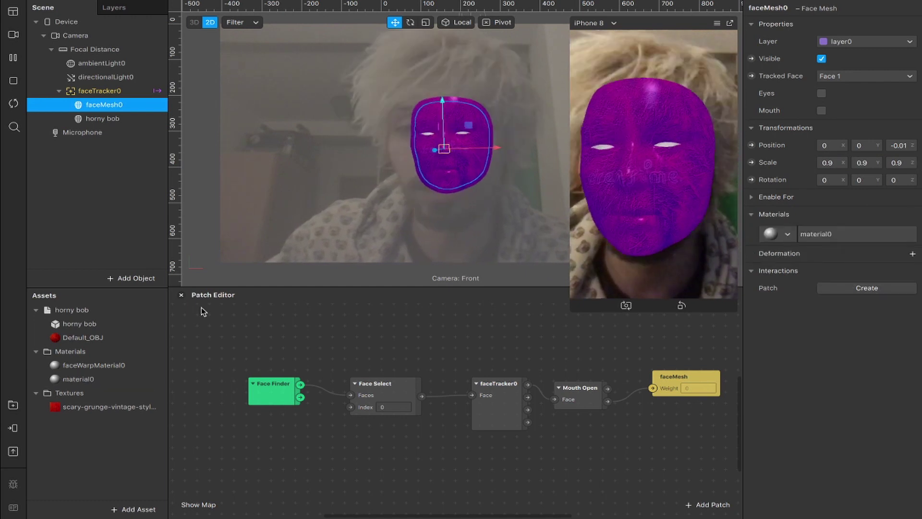
{"action": "left_click", "coordinate": [78, 379]}
{"action": "left_click", "coordinate": [78, 382]}
{"action": "type", "text": "eyes"}
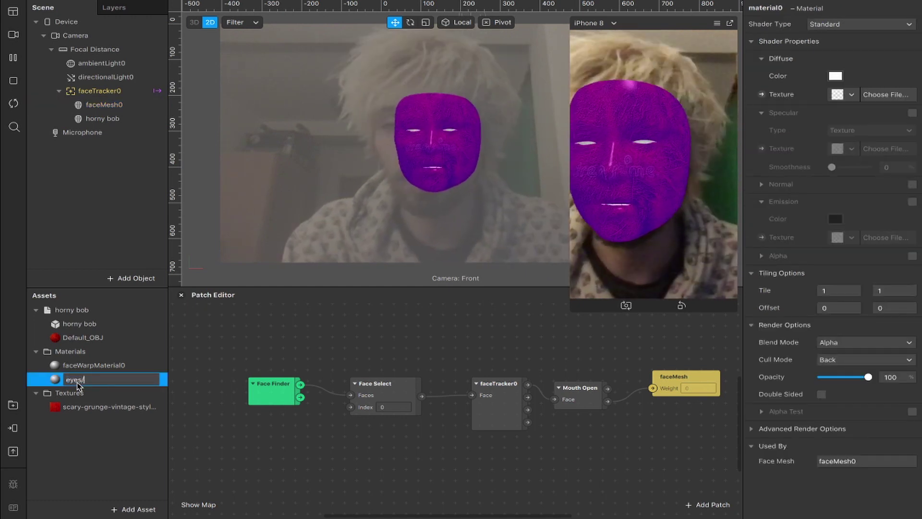
{"action": "type", "text": "/mouth"}
{"action": "key", "text": "Return"}
Step: Rename faceMesh0 to eyes/mouth
{"action": "left_click", "coordinate": [99, 91]}
{"action": "double_click", "coordinate": [106, 106]}
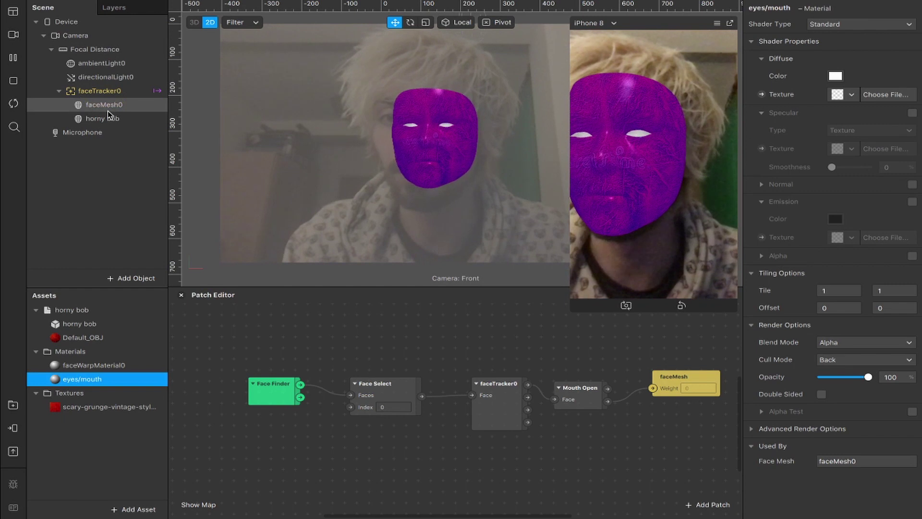
{"action": "type", "text": "eyes/mouth"}
{"action": "key", "text": "Return"}
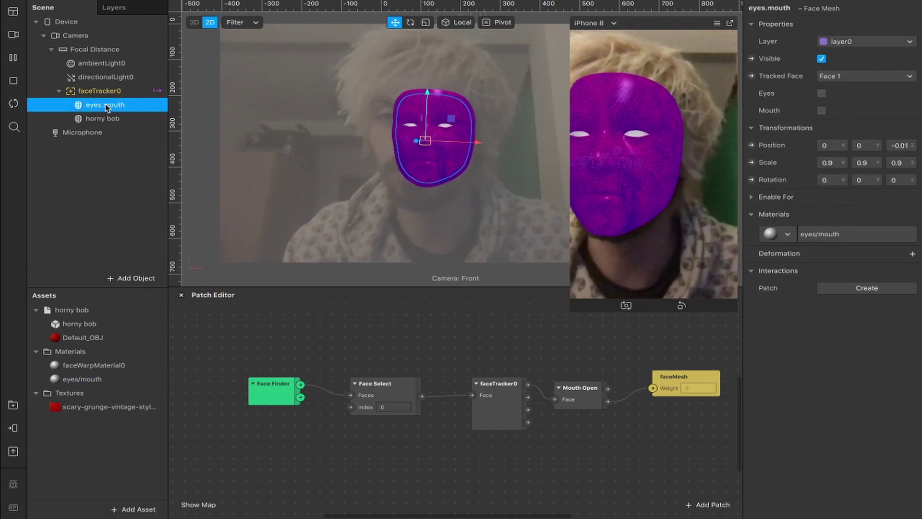
{"action": "double_click", "coordinate": [108, 106]}
{"action": "type", "text": "eyes/mouth"}
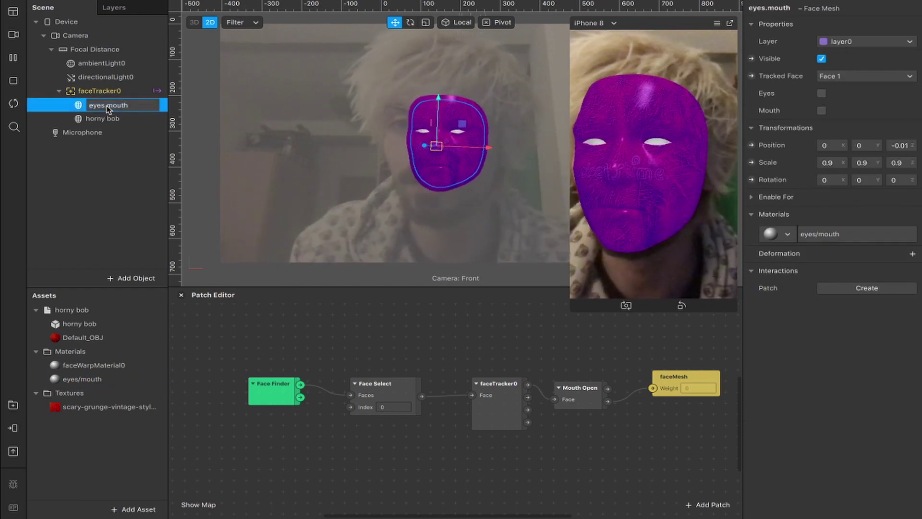
{"action": "key", "text": "Return"}
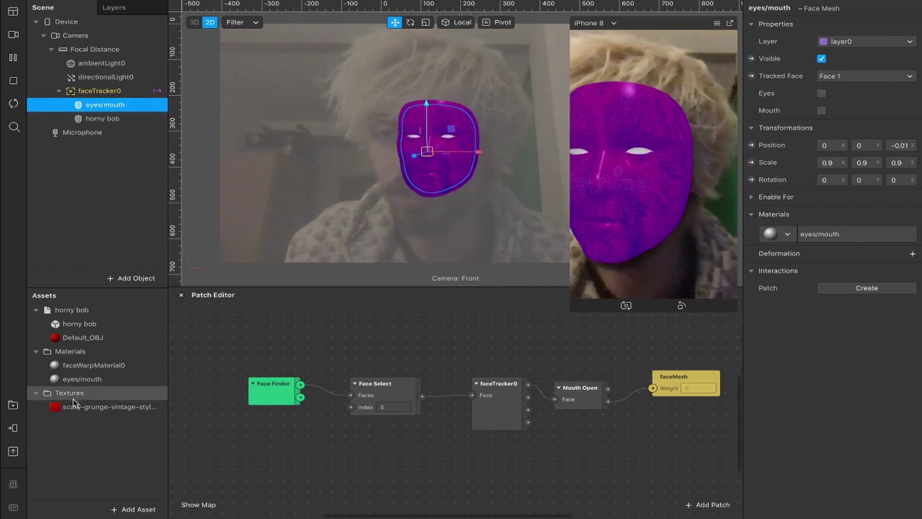
Step: Switch the eyes/mouth material to the Flat shader, keeping its colour white after trying others
{"action": "left_click", "coordinate": [80, 379]}
{"action": "left_click", "coordinate": [834, 24]}
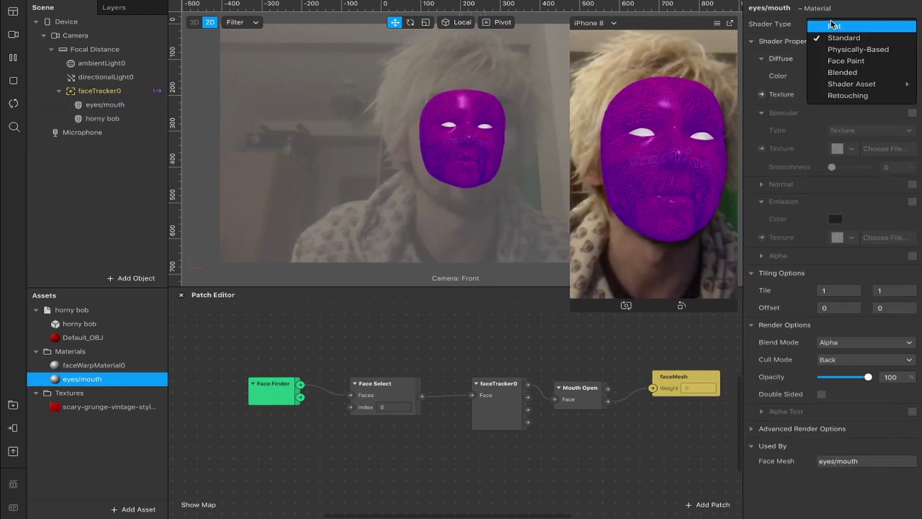
{"action": "left_click", "coordinate": [844, 27]}
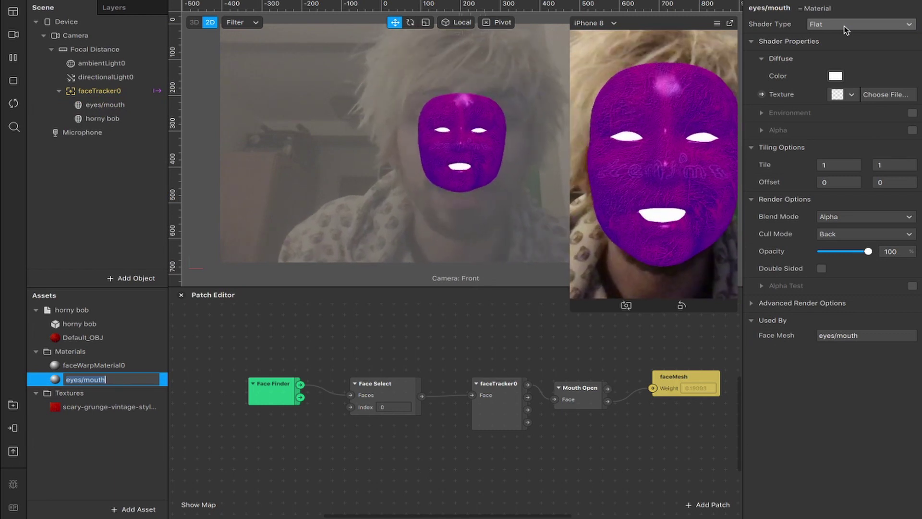
{"action": "left_click", "coordinate": [836, 77]}
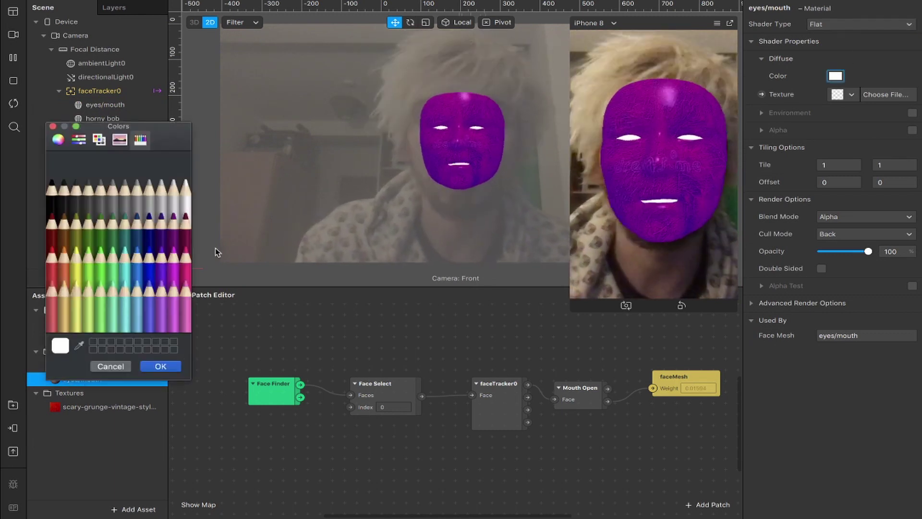
{"action": "left_click", "coordinate": [137, 197]}
{"action": "left_click", "coordinate": [75, 264]}
{"action": "left_click", "coordinate": [98, 269]}
{"action": "left_click", "coordinate": [110, 366]}
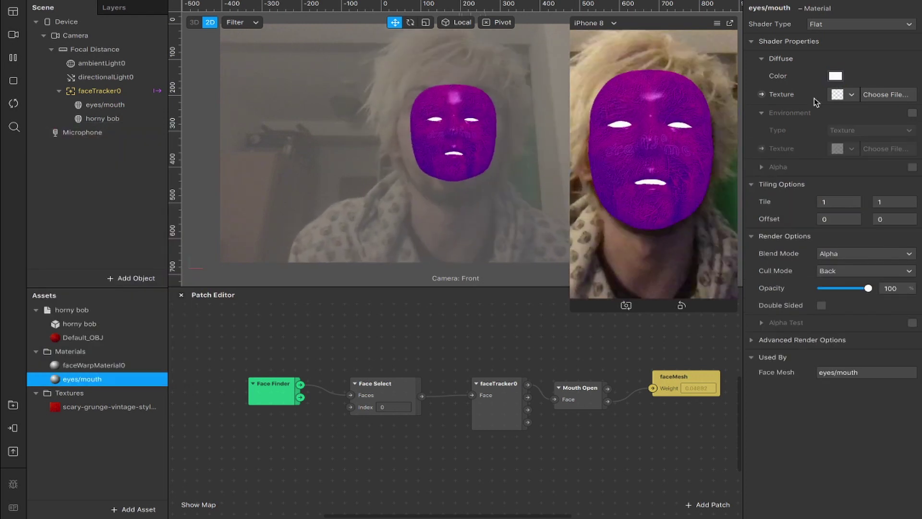
Step: Preview the filter enlarged in landscape, then scroll through the Patreon membership tiers
{"action": "left_click", "coordinate": [682, 307]}
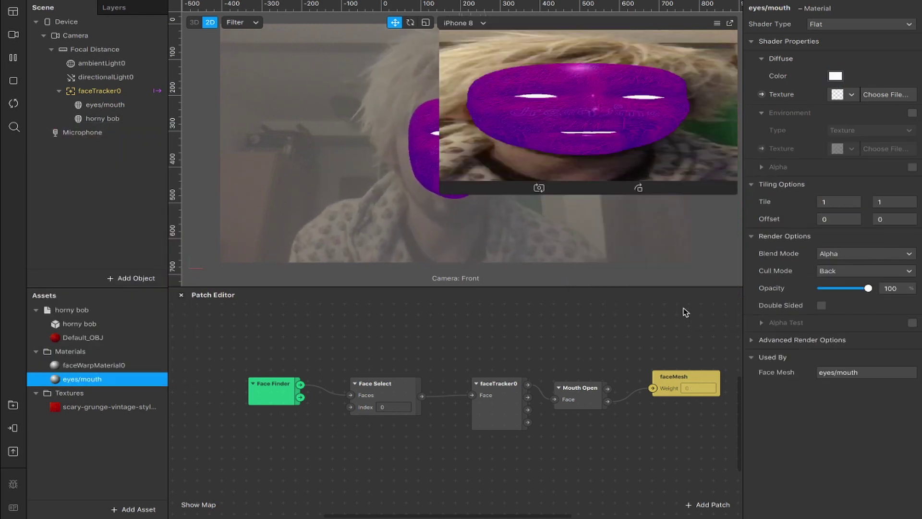
{"action": "left_click", "coordinate": [441, 192]}
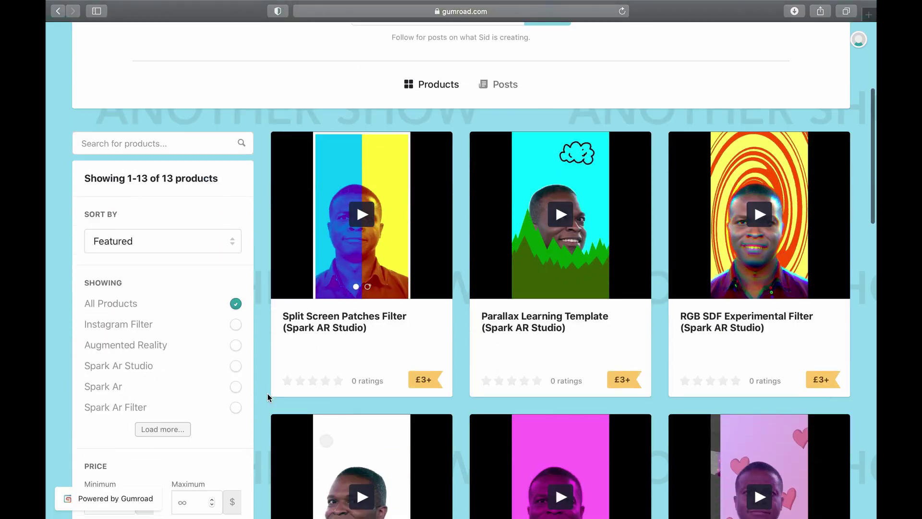
{"action": "scroll", "coordinate": [268, 397], "scroll_direction": "down", "scroll_amount": 3}
{"action": "scroll", "coordinate": [269, 398], "scroll_direction": "down", "scroll_amount": 10}
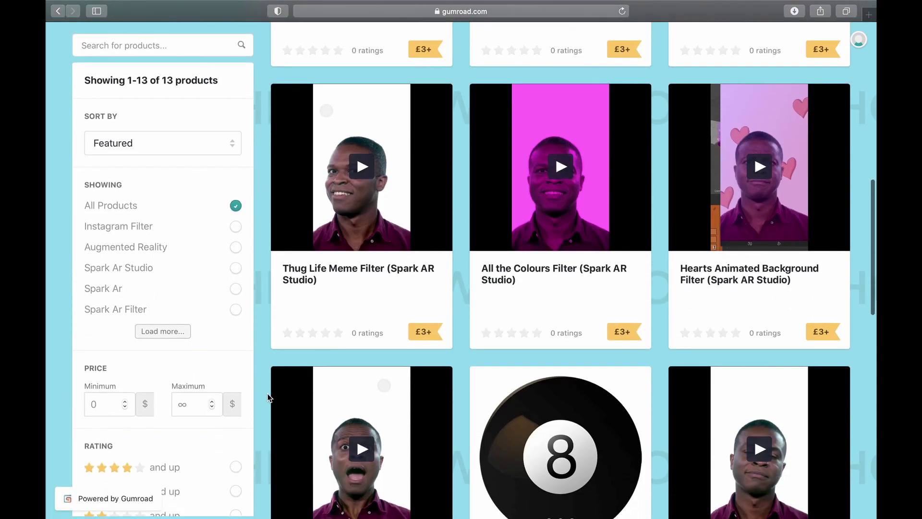
{"action": "scroll", "coordinate": [268, 395], "scroll_direction": "down", "scroll_amount": 10}
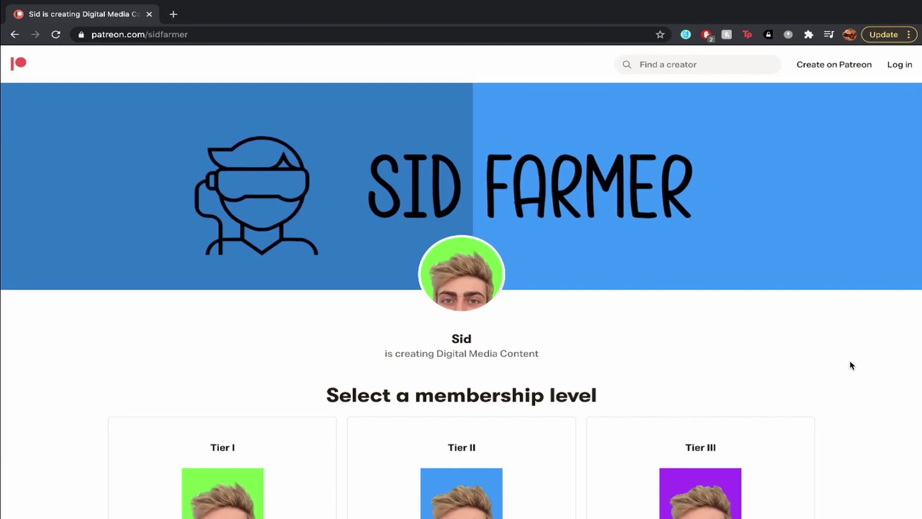
{"action": "scroll", "coordinate": [851, 366], "scroll_direction": "down", "scroll_amount": 4}
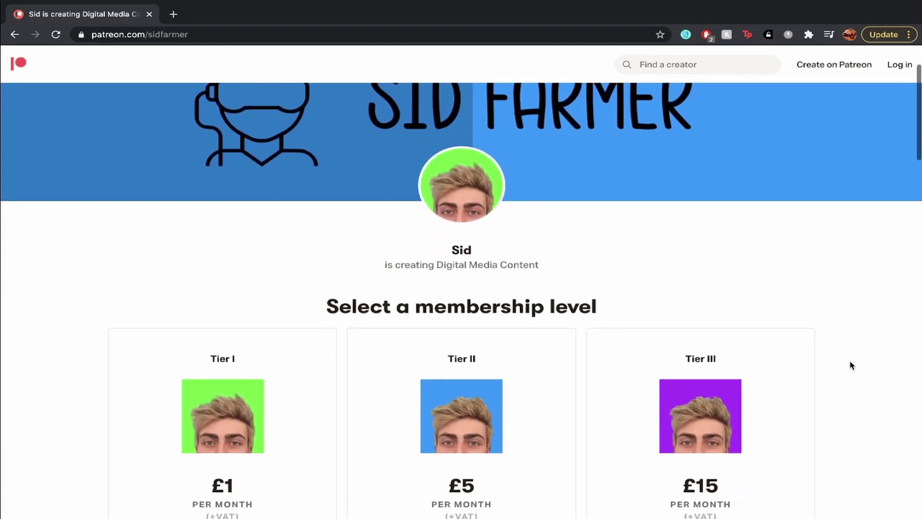
{"action": "scroll", "coordinate": [852, 365], "scroll_direction": "down", "scroll_amount": 3}
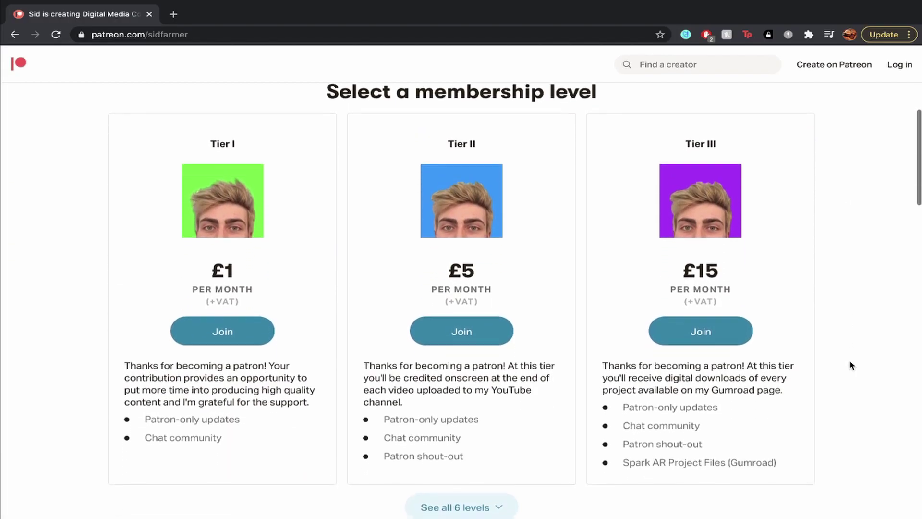